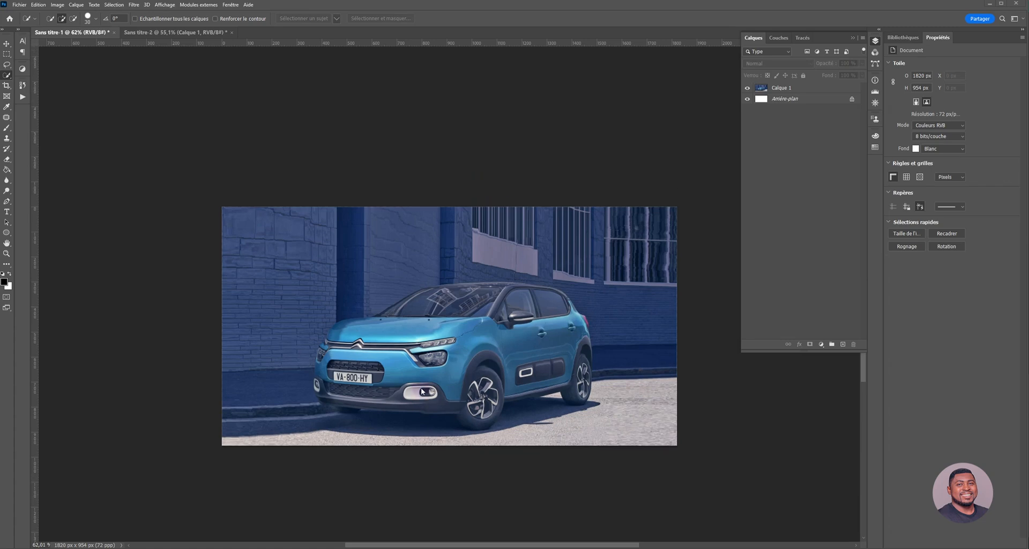
scroll(464, 358, down, 2)
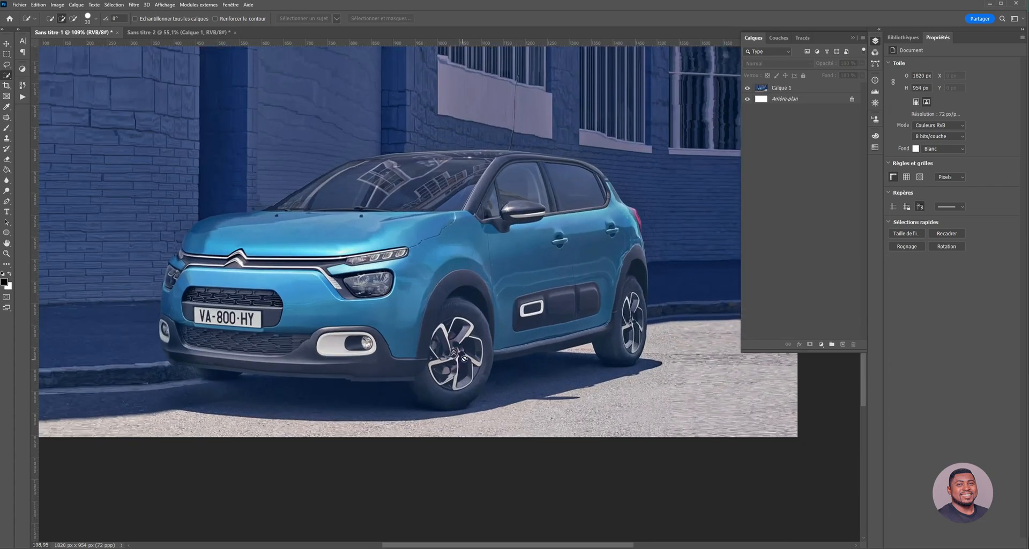
scroll(469, 341, down, 3)
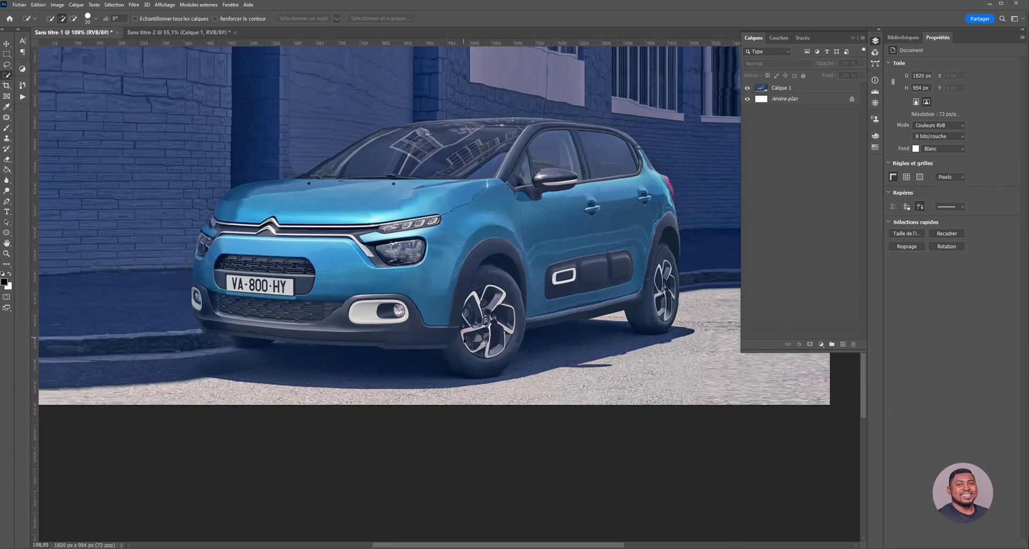
scroll(464, 337, up, 2)
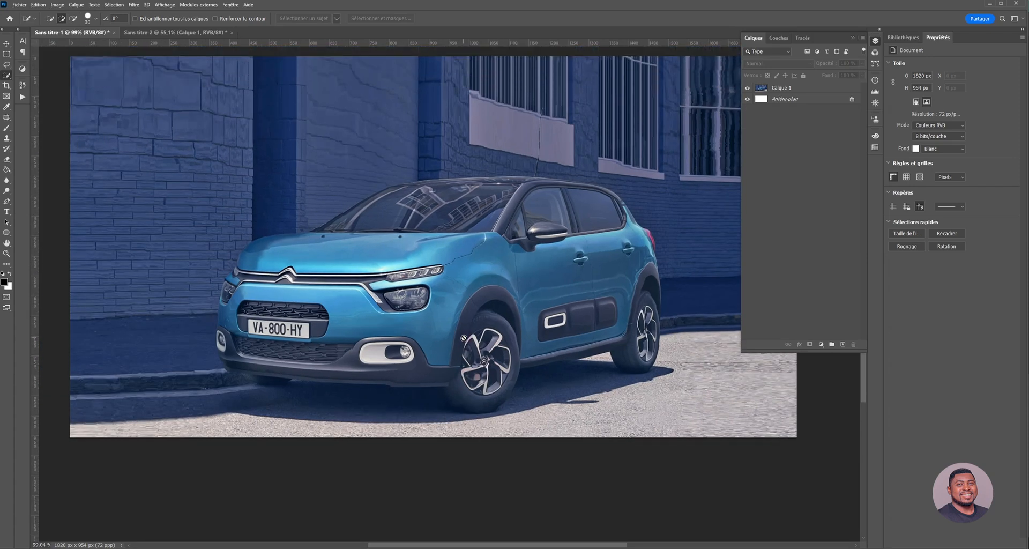
scroll(464, 337, down, 2)
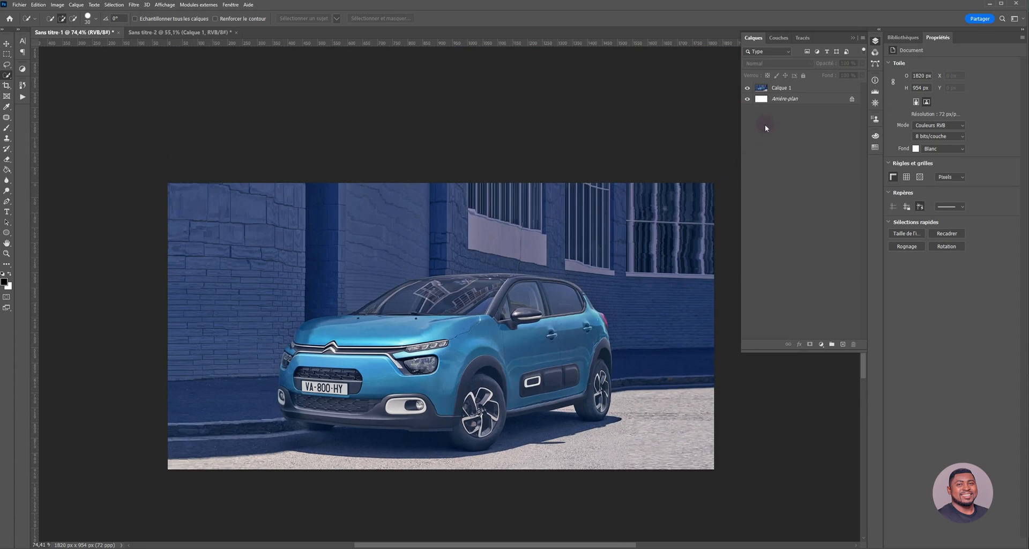
Load the saved "voiture" channel as a new inverted selection on Calque 1, so everything around the car is selected.
click(776, 89)
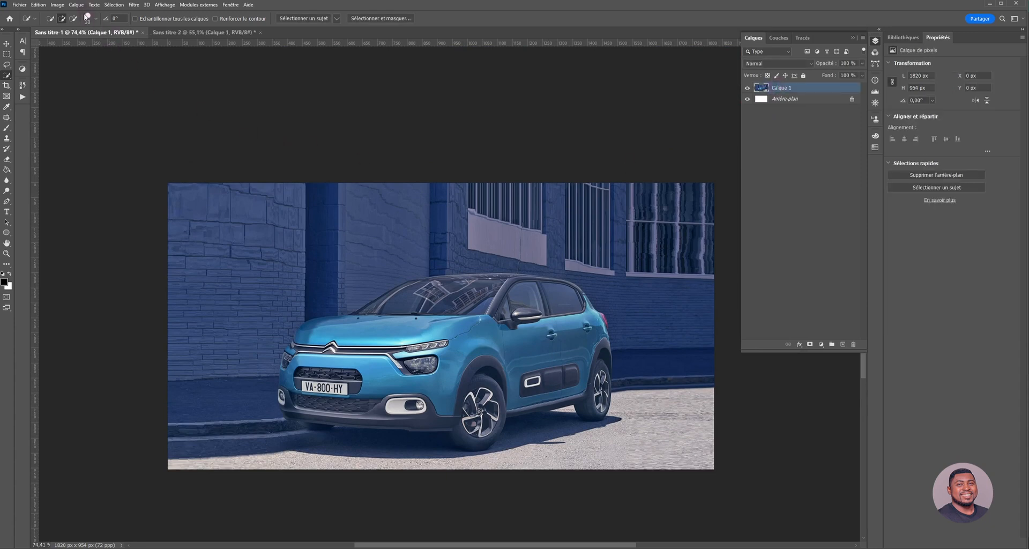
click(112, 6)
click(126, 182)
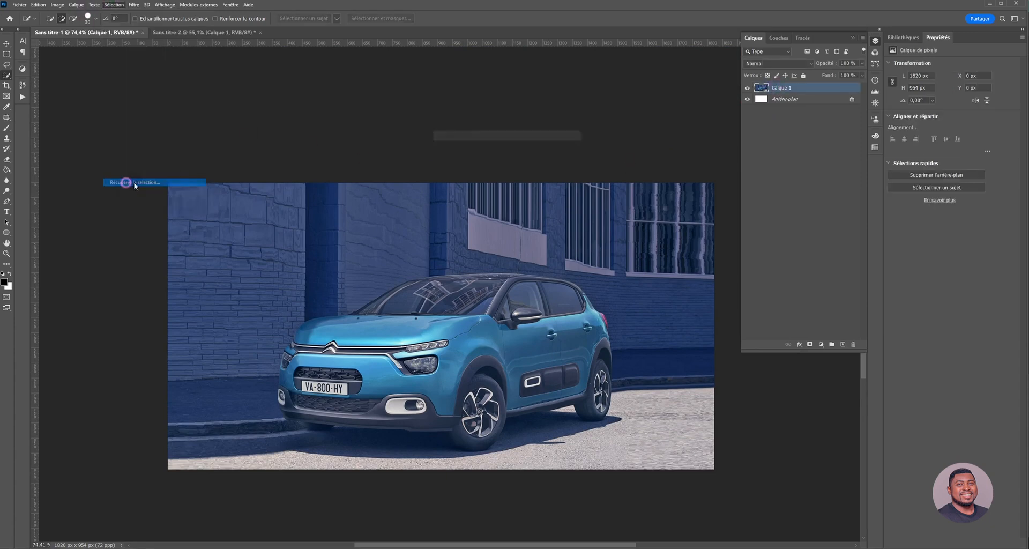
click(538, 169)
click(500, 184)
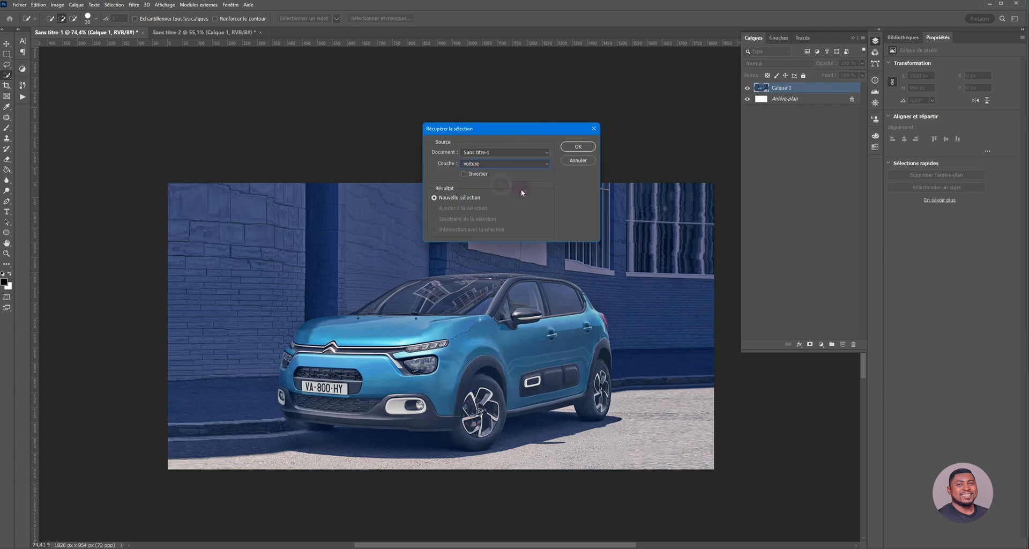
click(464, 175)
click(574, 146)
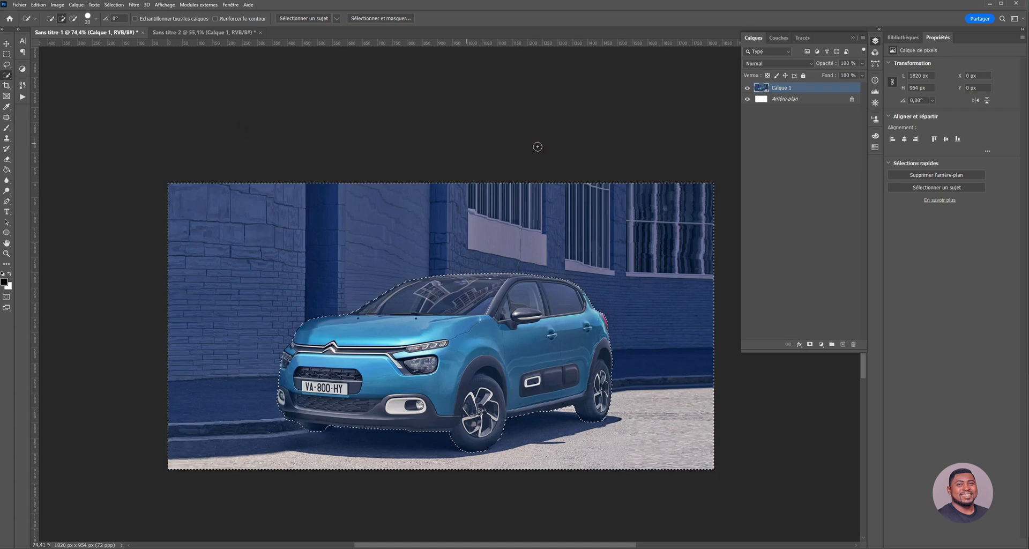
Start the Path Blur filter (Flou de tracé) from the blur gallery on the selected background.
click(133, 4)
click(165, 130)
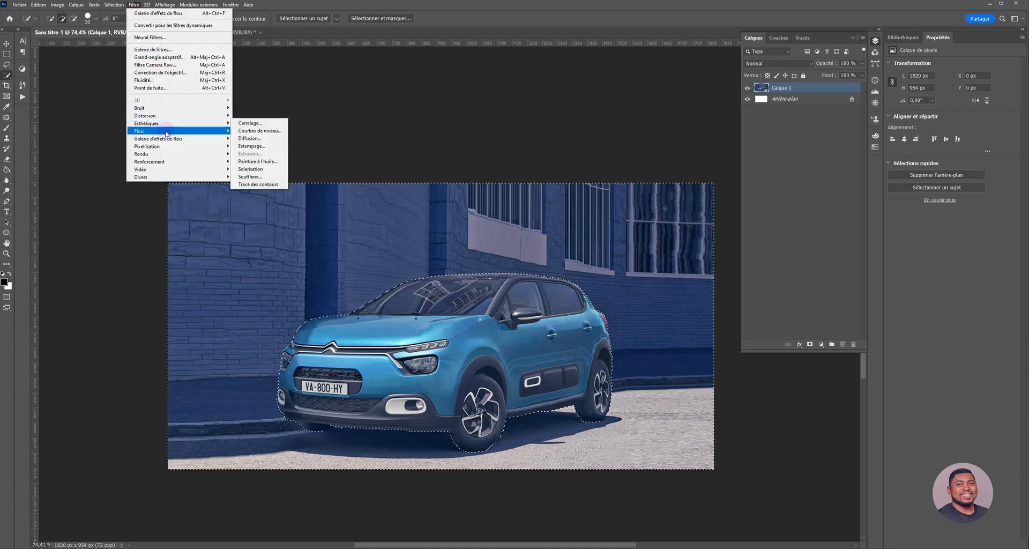
mouse_move(170, 140)
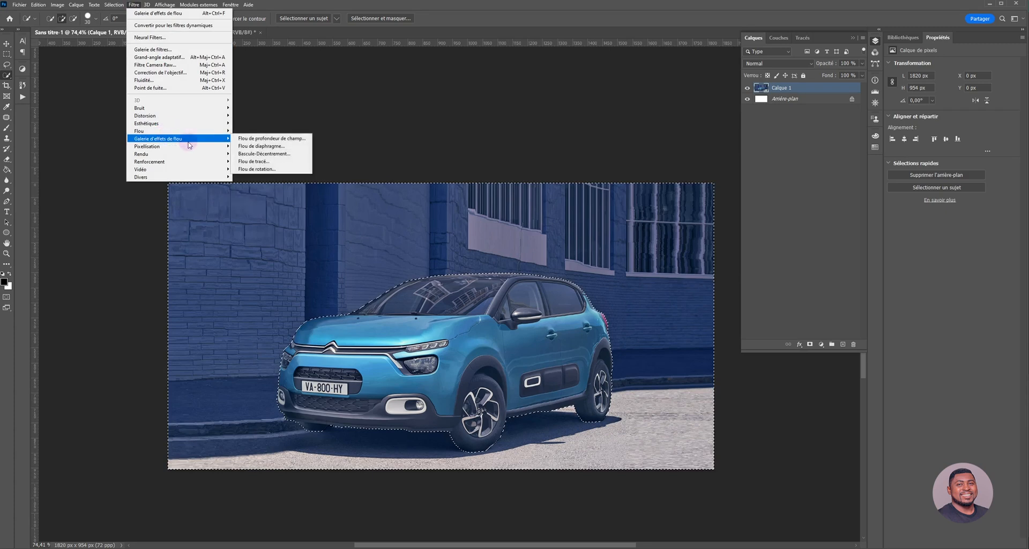
click(262, 161)
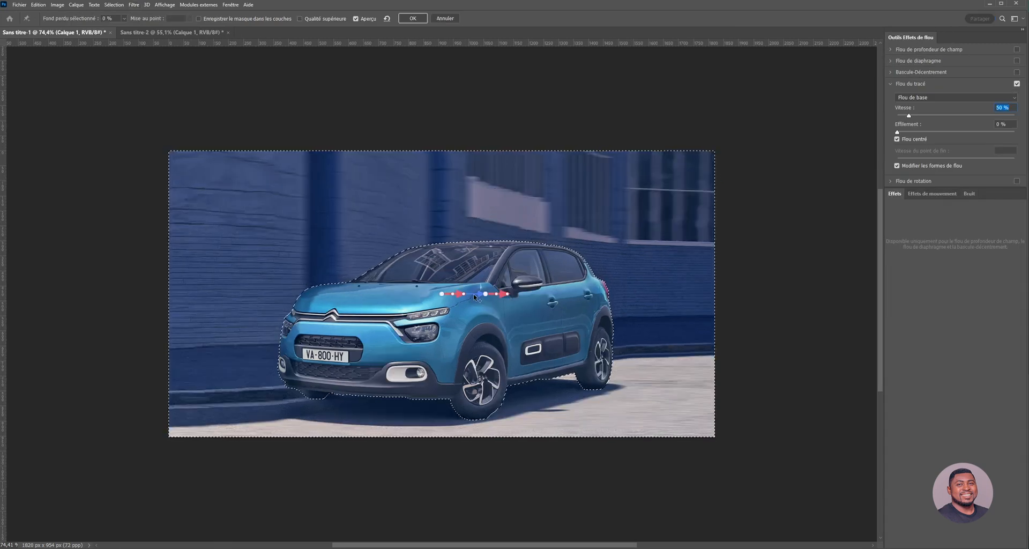
Bend the default blur path and stretch it across the car to the wall behind the rear wheel.
mouse_move(474, 296)
mouse_down()
mouse_move(492, 310)
mouse_move(474, 314)
mouse_up()
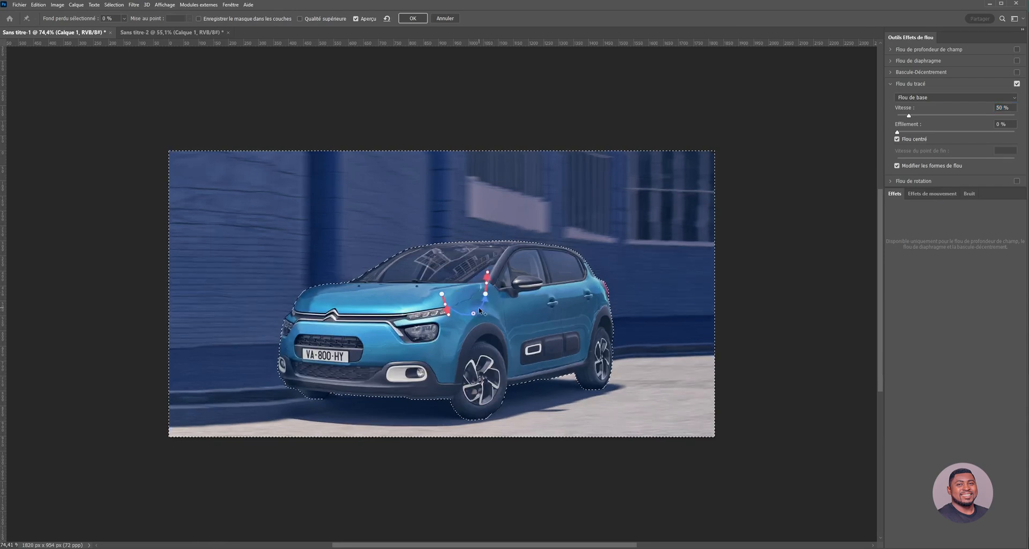
click(485, 295)
drag(485, 294, 638, 274)
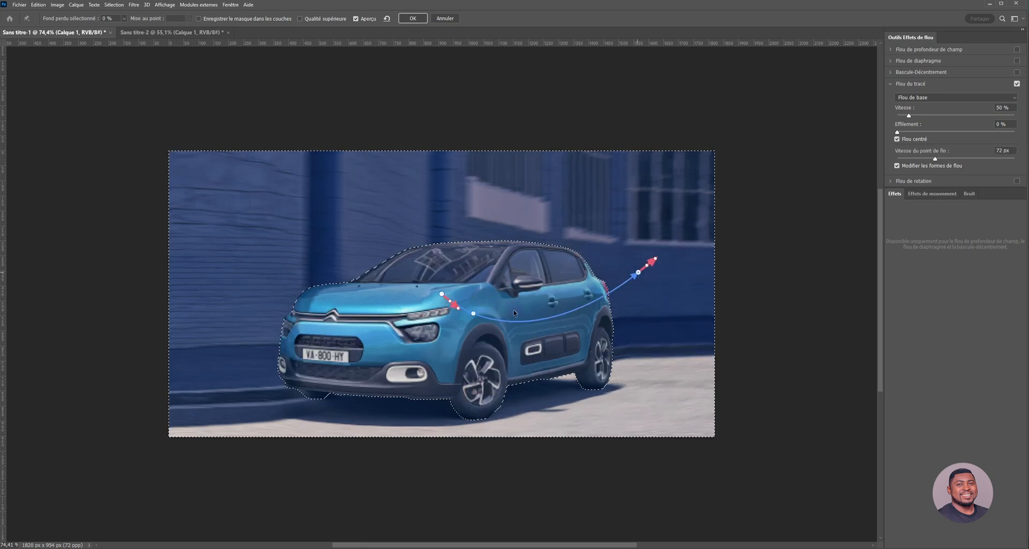
drag(473, 313, 635, 341)
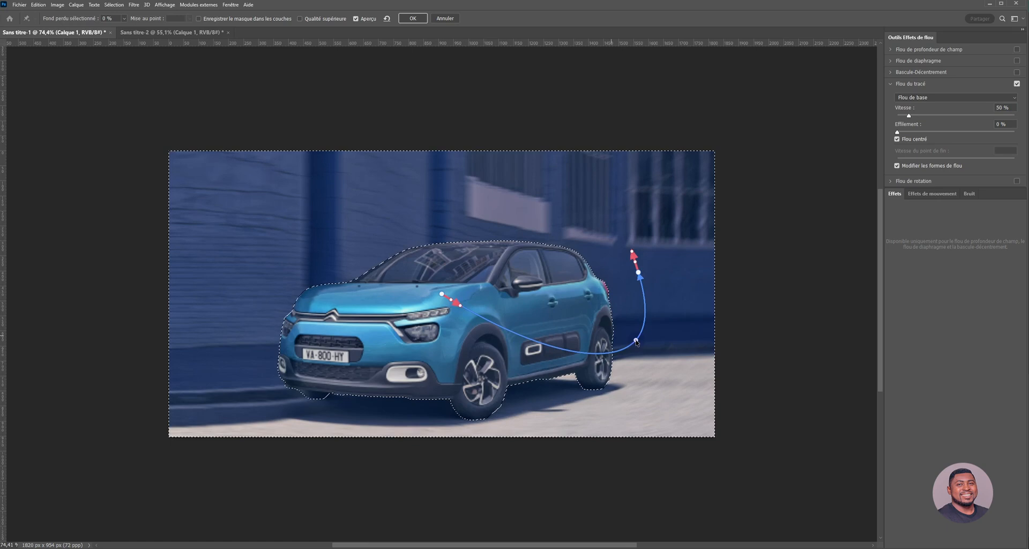
Move the blur path's start to the ground between the wheels and its end behind the rear wheel, curving it slightly.
click(451, 305)
drag(451, 305, 537, 391)
drag(630, 251, 655, 333)
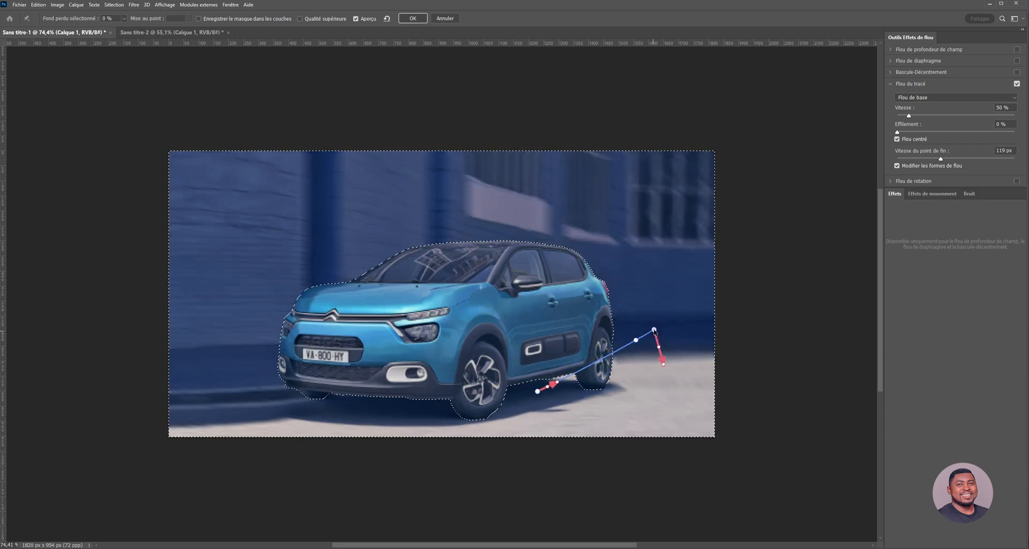
drag(663, 366, 673, 320)
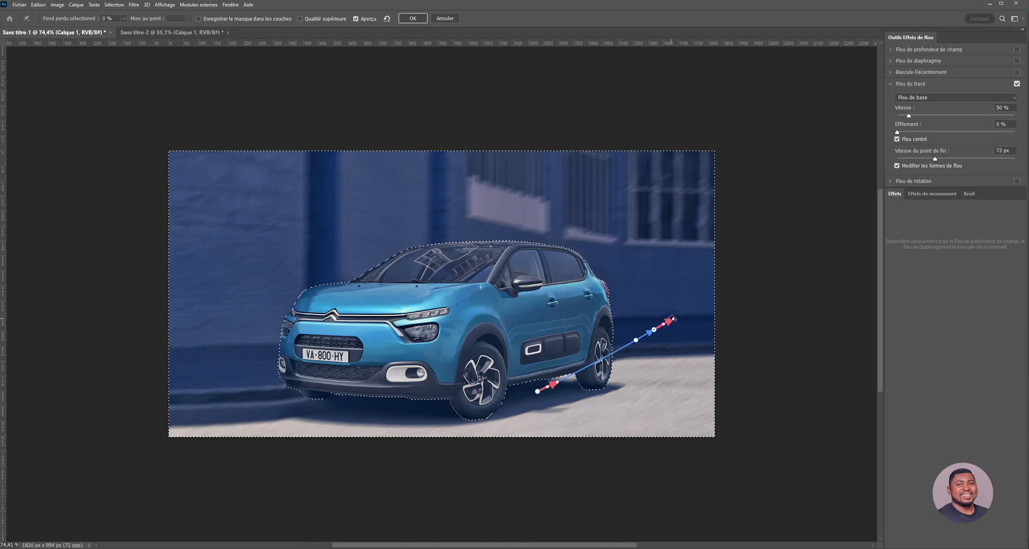
drag(636, 341, 633, 352)
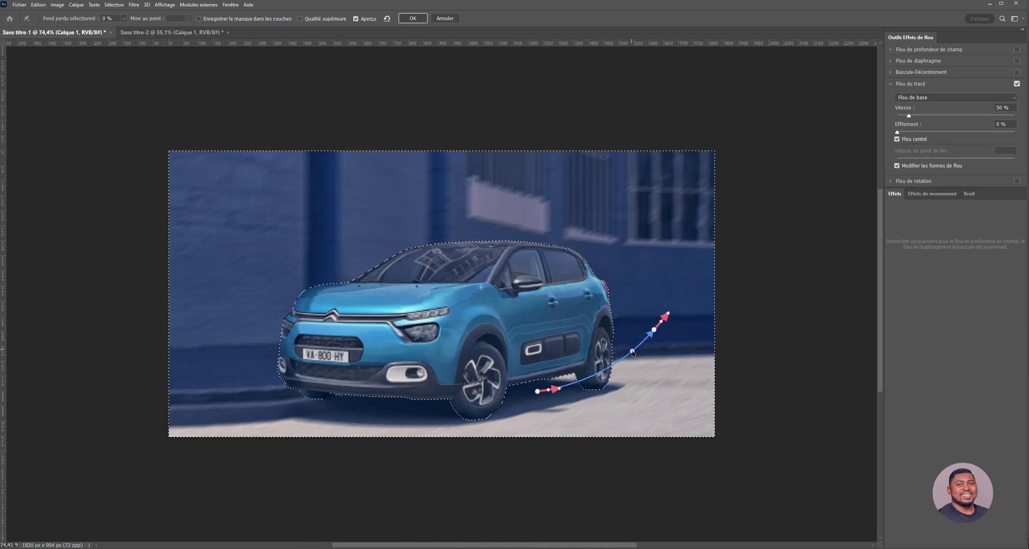
Extend the blur path along the road from the image's lower edge to just past its right edge, with a 54 px end point speed.
click(668, 314)
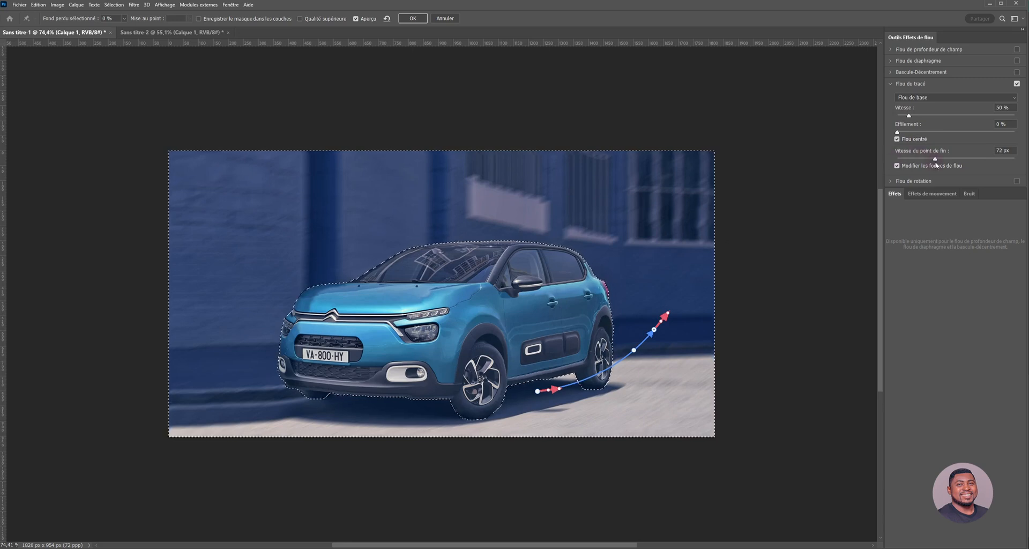
drag(935, 159, 928, 160)
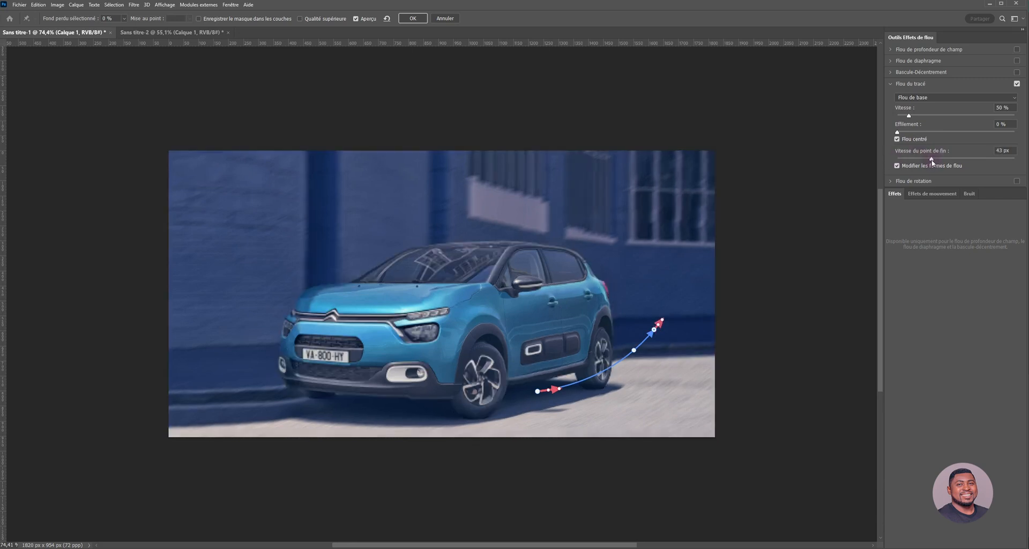
drag(661, 322, 719, 347)
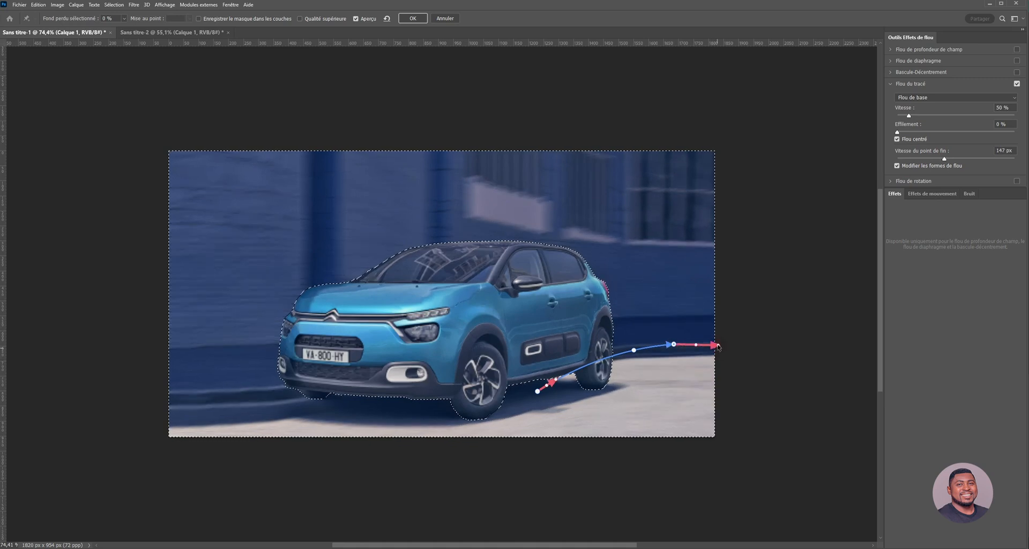
drag(538, 390, 510, 439)
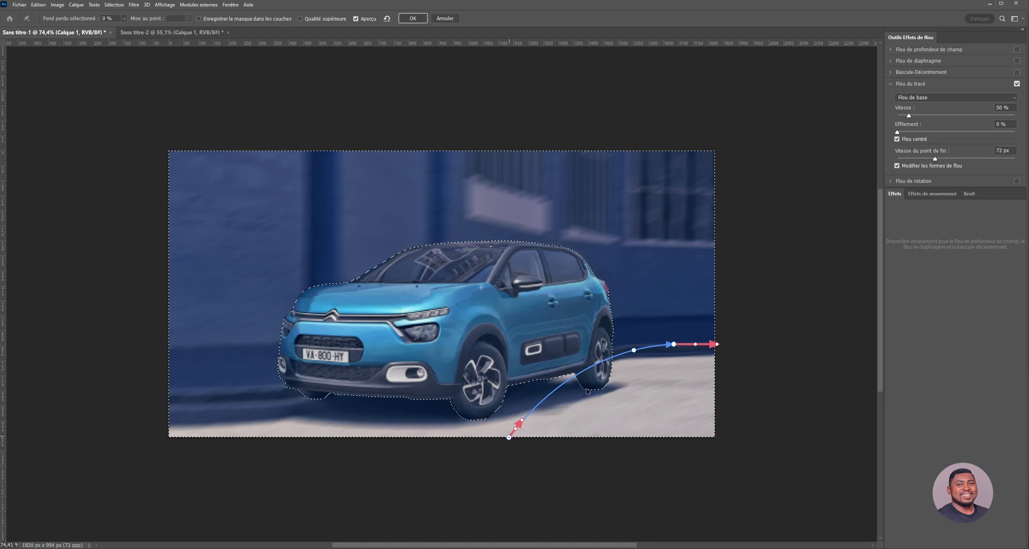
drag(634, 350, 617, 376)
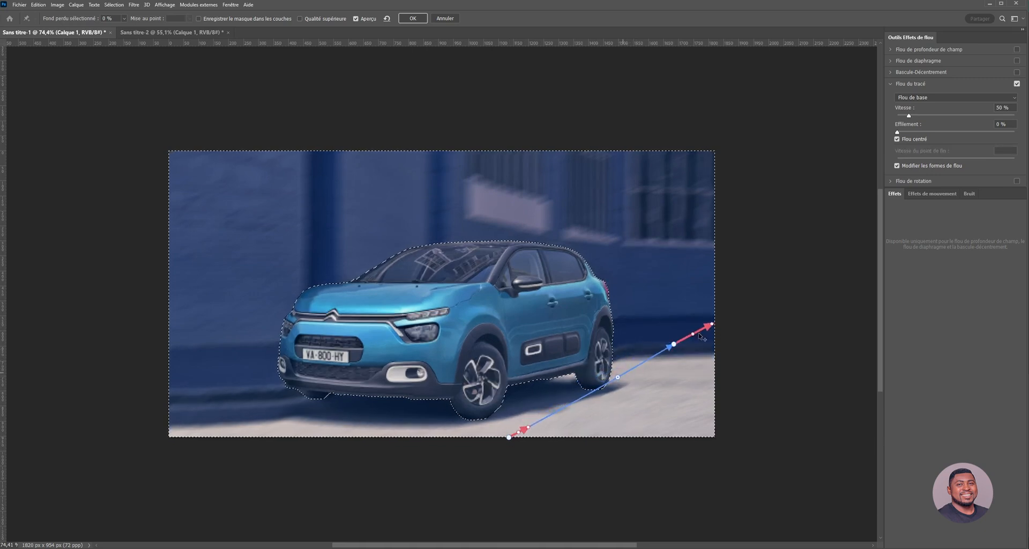
drag(714, 331, 678, 353)
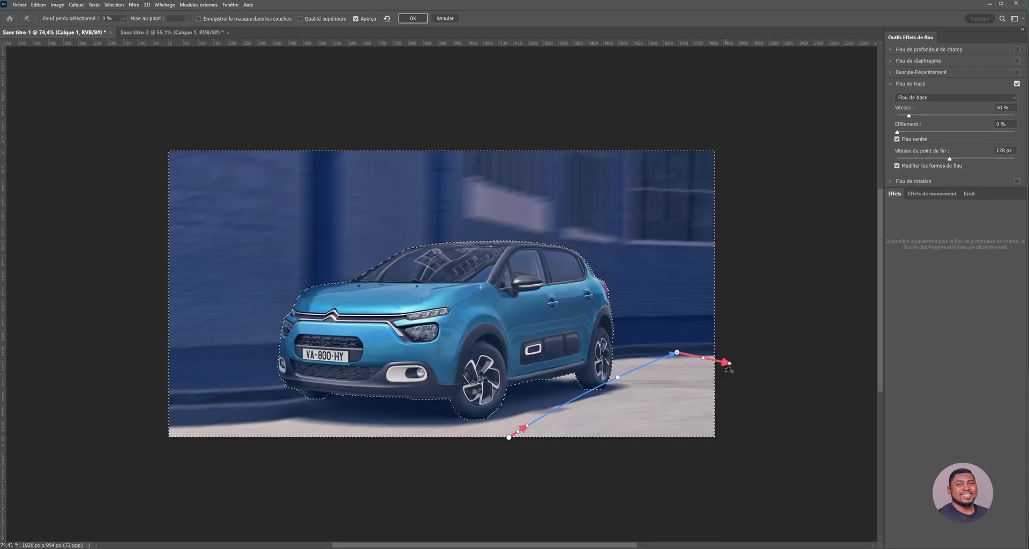
mouse_move(729, 364)
mouse_down()
mouse_move(738, 348)
mouse_move(693, 351)
mouse_move(728, 352)
mouse_up()
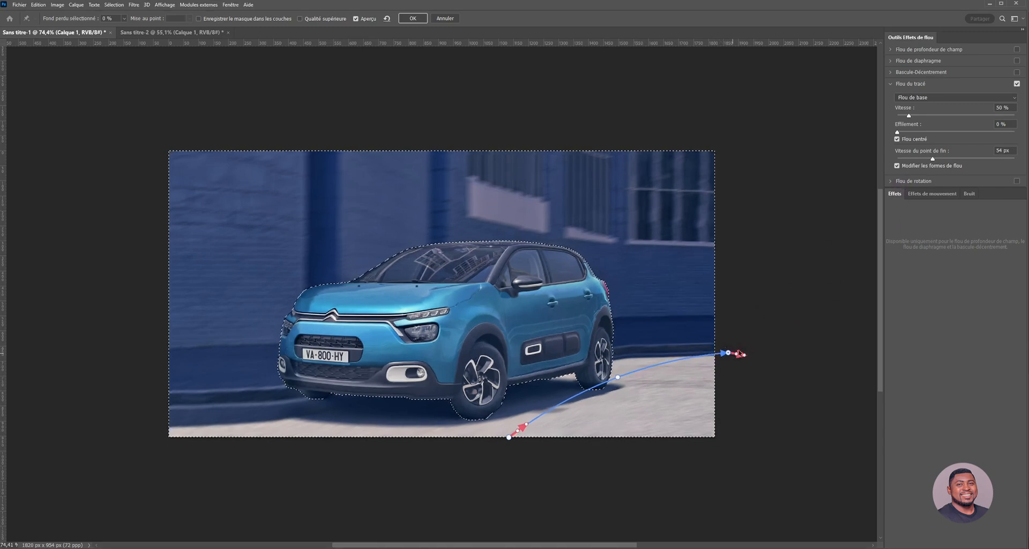
Set the path blur's speed to 62% and its taper to 13%.
drag(908, 115, 922, 116)
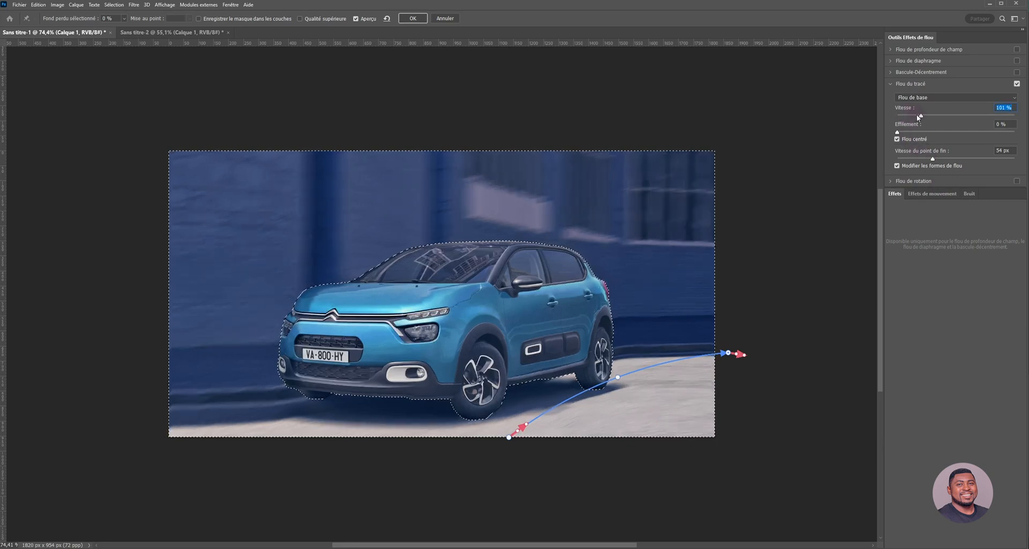
drag(925, 117, 926, 118)
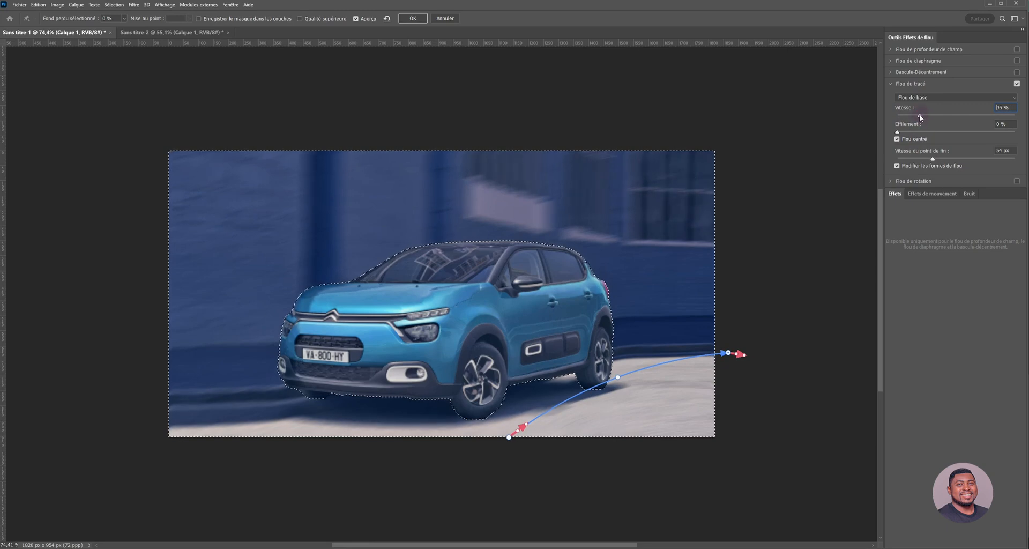
drag(918, 118, 916, 117)
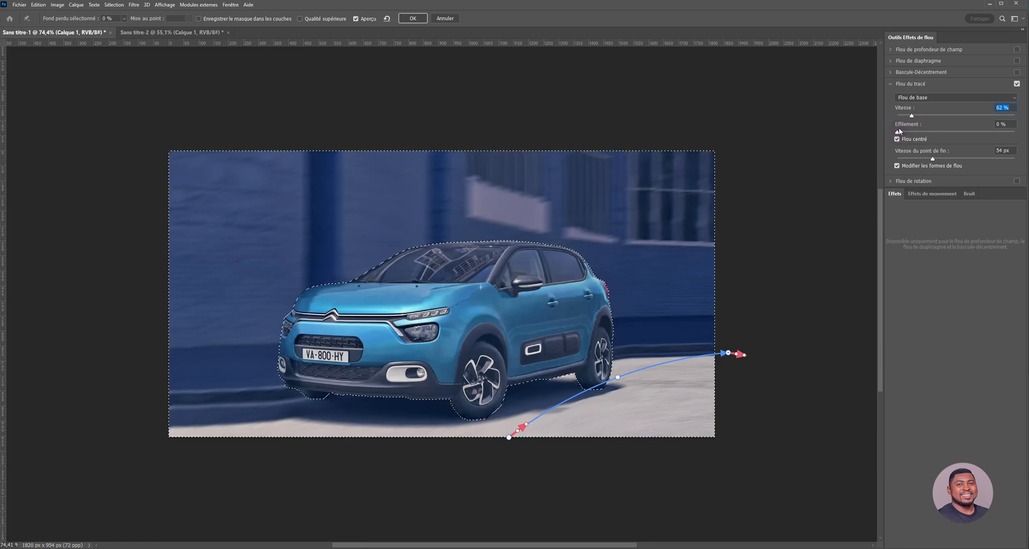
drag(899, 130, 933, 132)
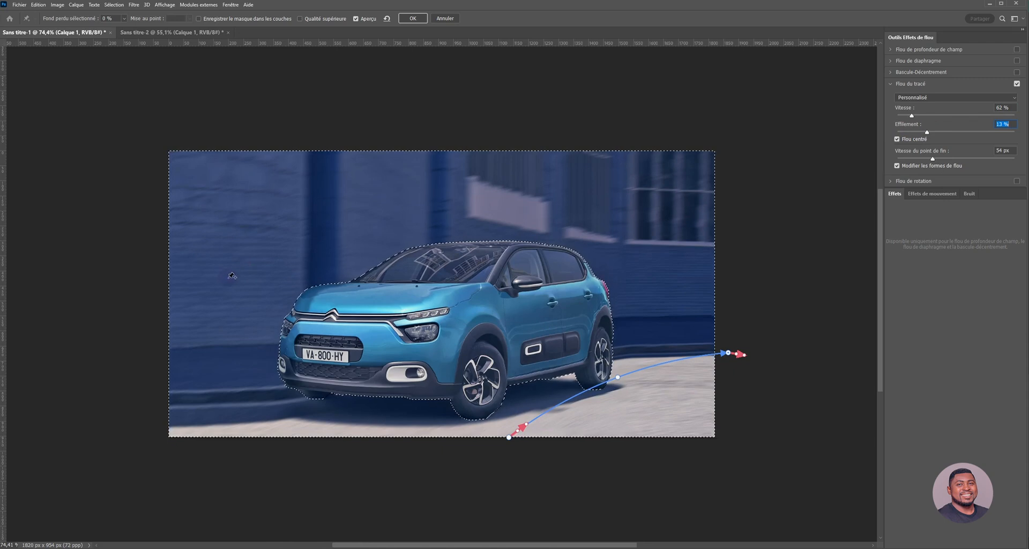
Draw a second blur path across the wall in front of the car up to its roof, with a 297 px end point speed.
click(218, 288)
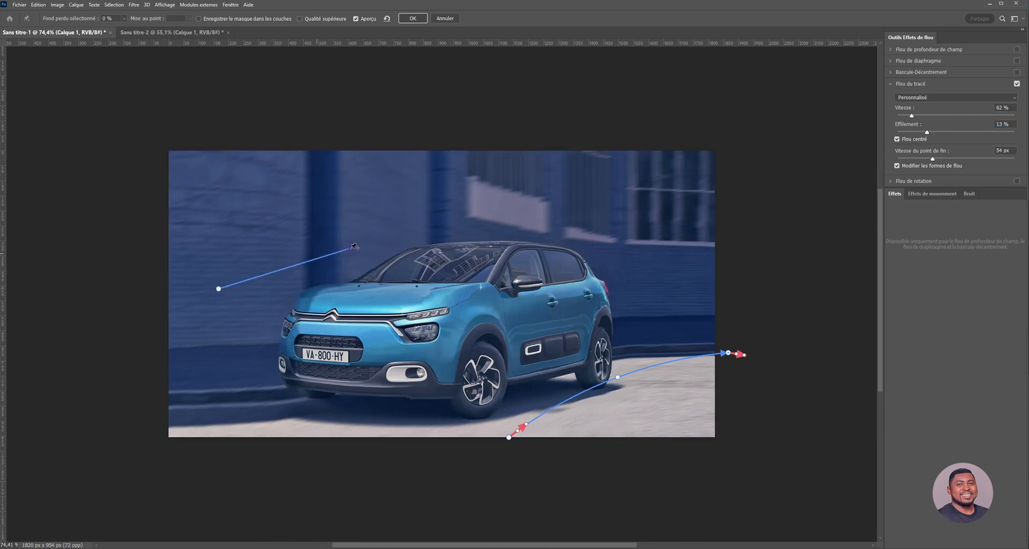
drag(297, 268, 295, 262)
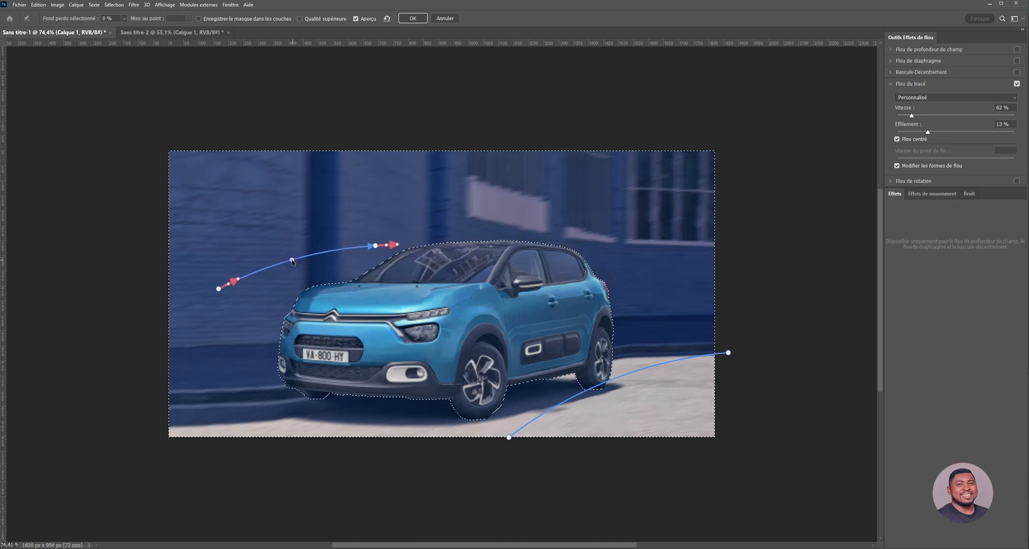
drag(236, 286, 266, 273)
drag(399, 241, 464, 236)
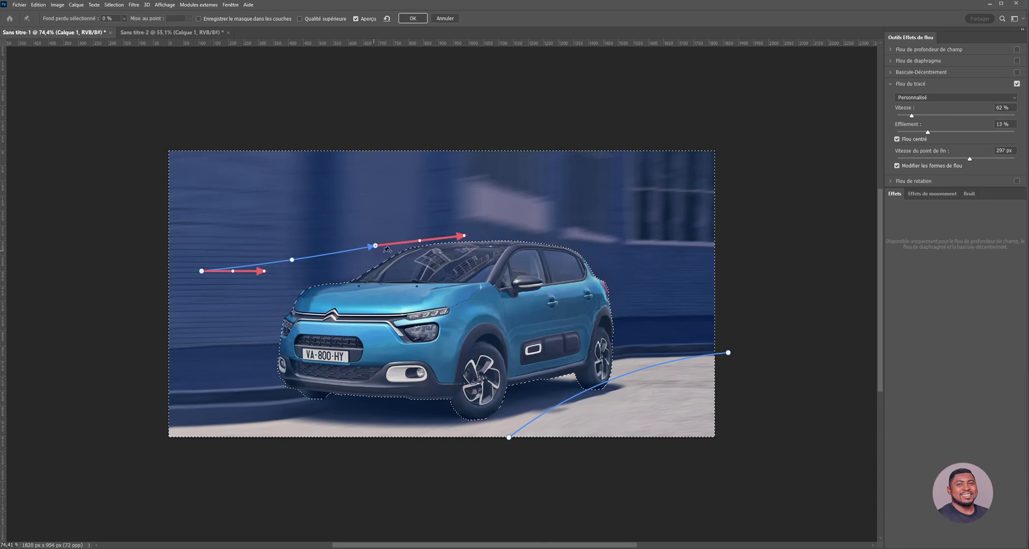
Draw a third, nearly horizontal blur path on the wall behind the car, its end arrow angled downward at 123 px.
click(607, 257)
click(707, 265)
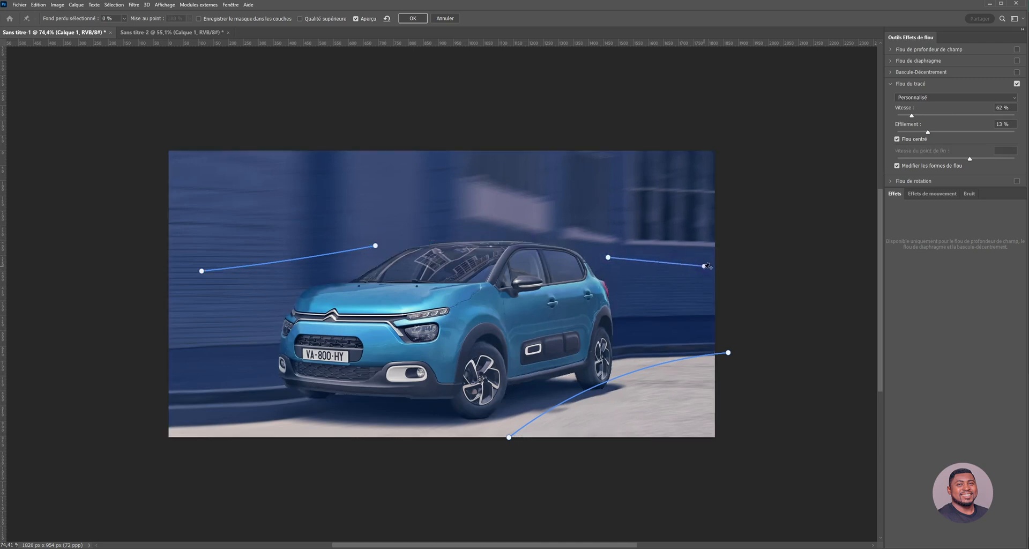
click(704, 266)
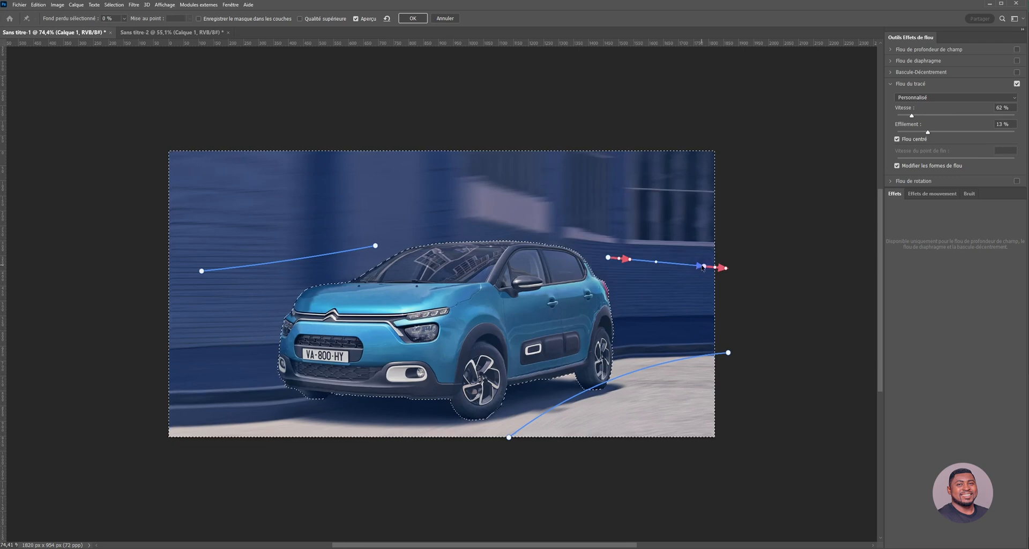
drag(705, 267, 731, 275)
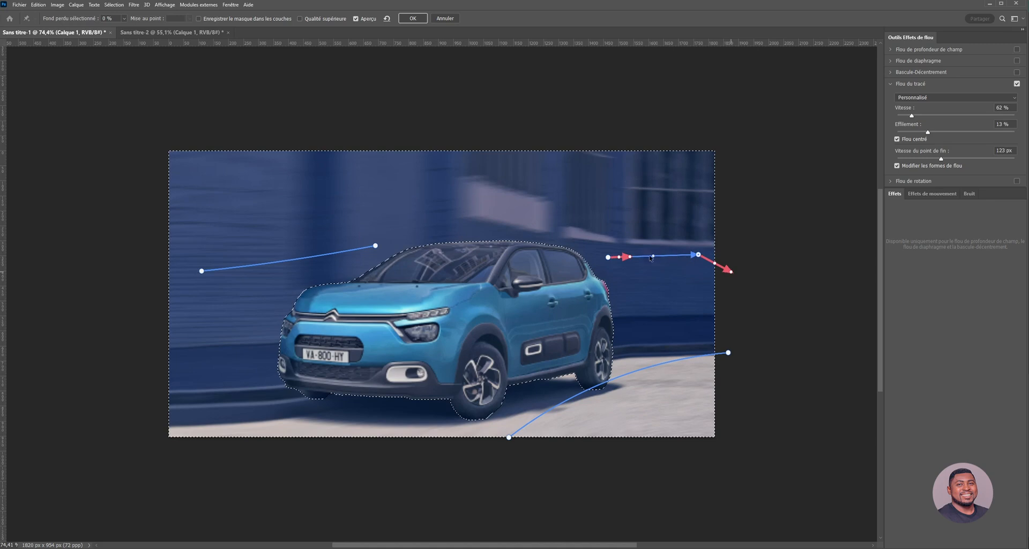
drag(652, 256, 652, 257)
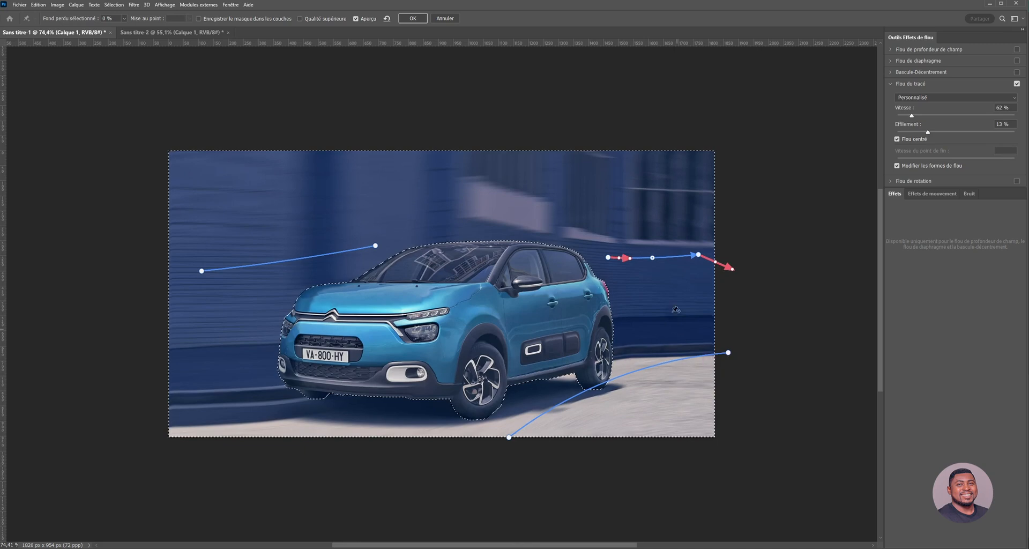
Curve the third blur path downward behind the car with its start over the rear door at 175 px, apply the blur and deselect.
drag(697, 255, 728, 286)
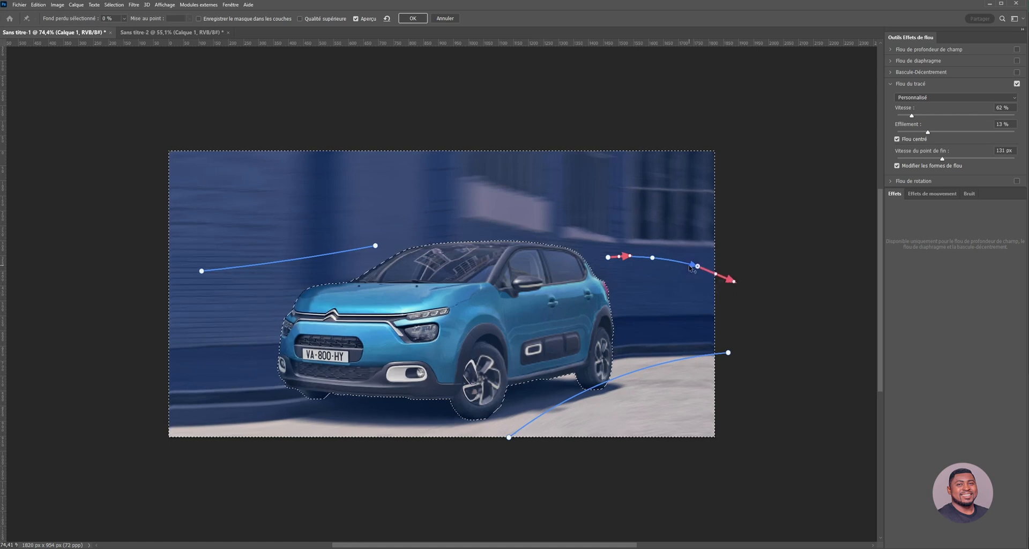
mouse_move(608, 261)
mouse_down()
mouse_move(538, 260)
mouse_move(592, 253)
mouse_up()
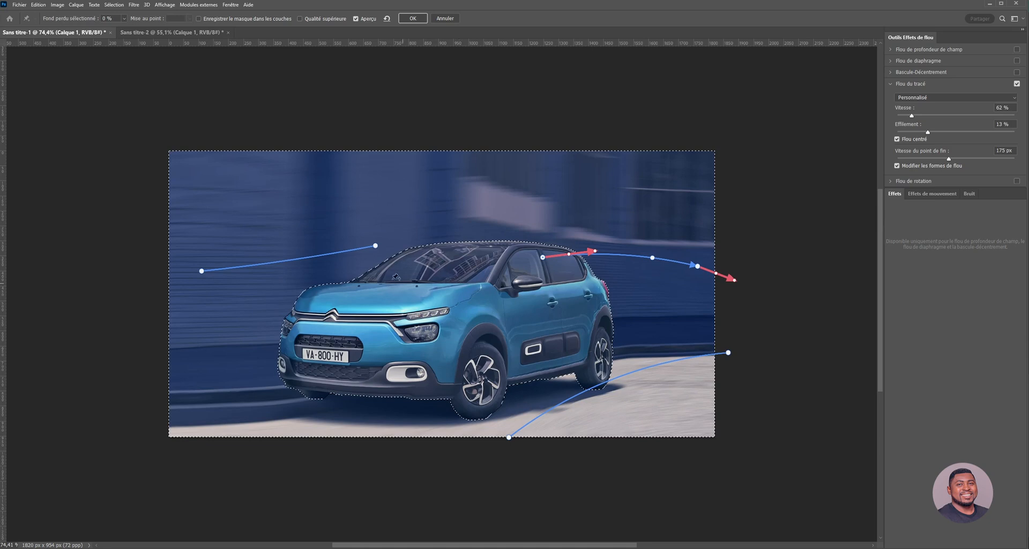
click(413, 18)
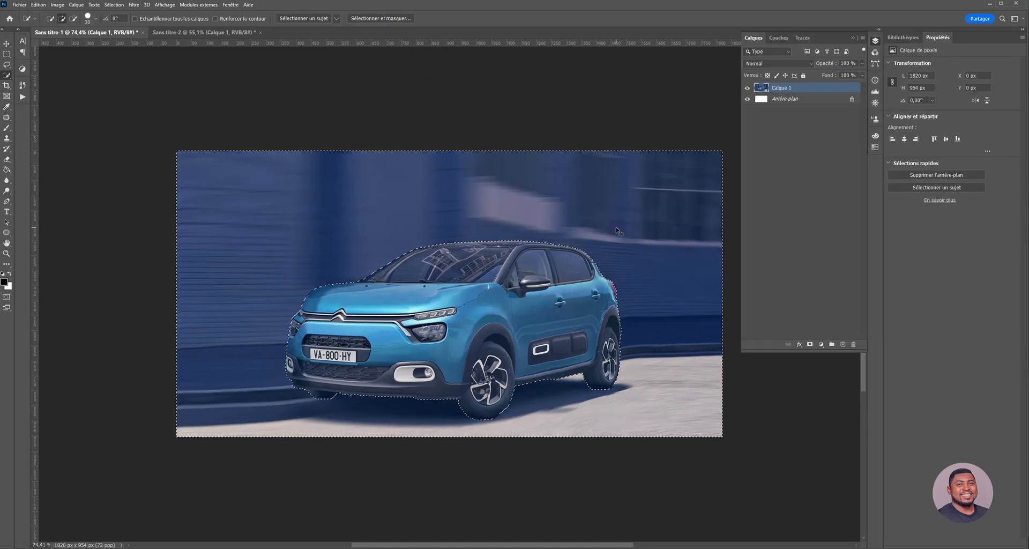
key(ctrl+d)
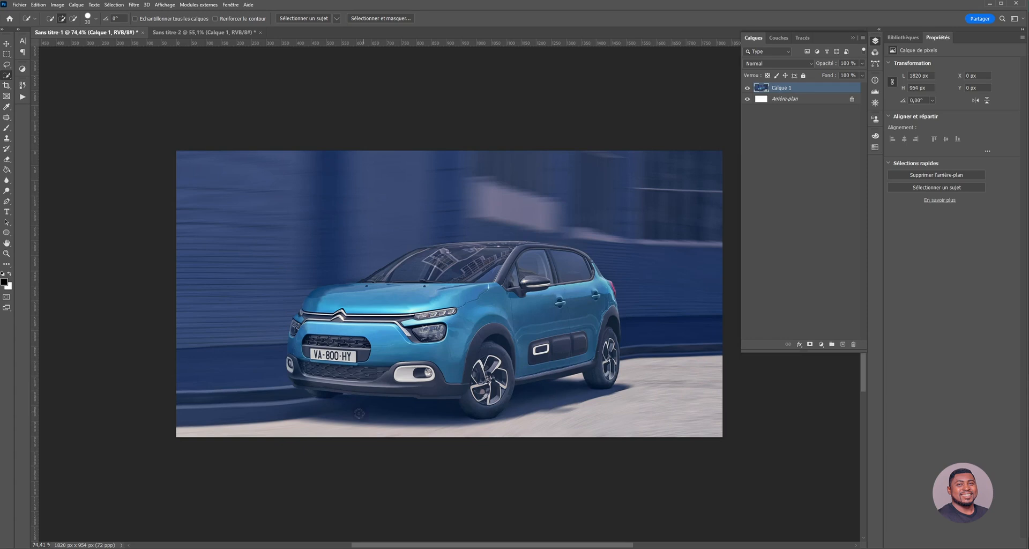
Load the saved selection "voiture" as a new selection on the car layer.
scroll(465, 419, up, 3)
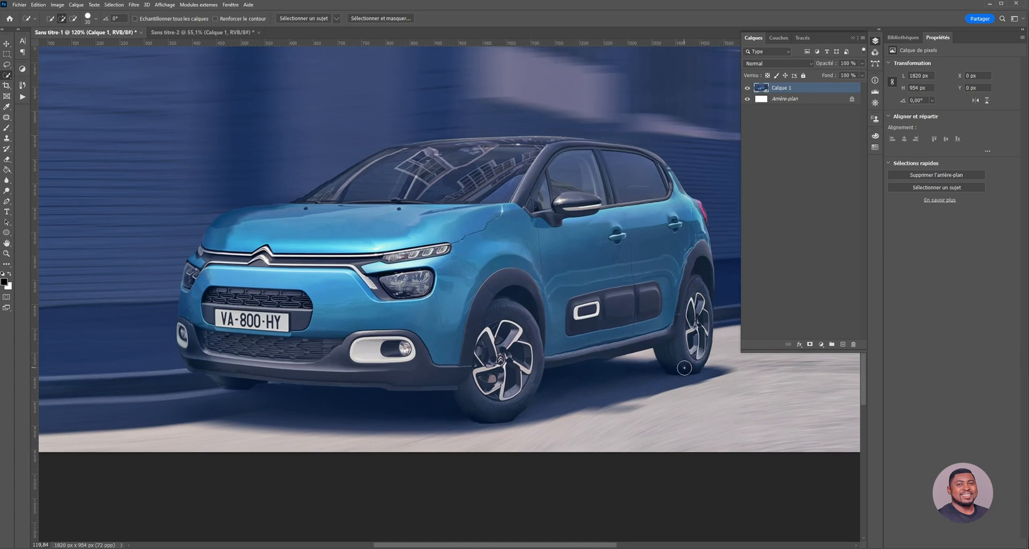
scroll(611, 340, right, 2)
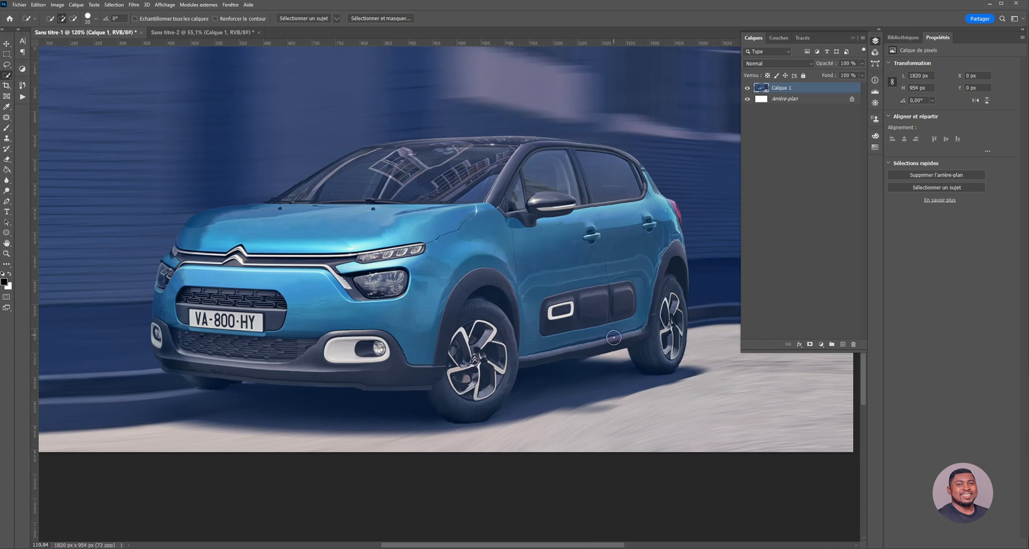
scroll(477, 353, up, 3)
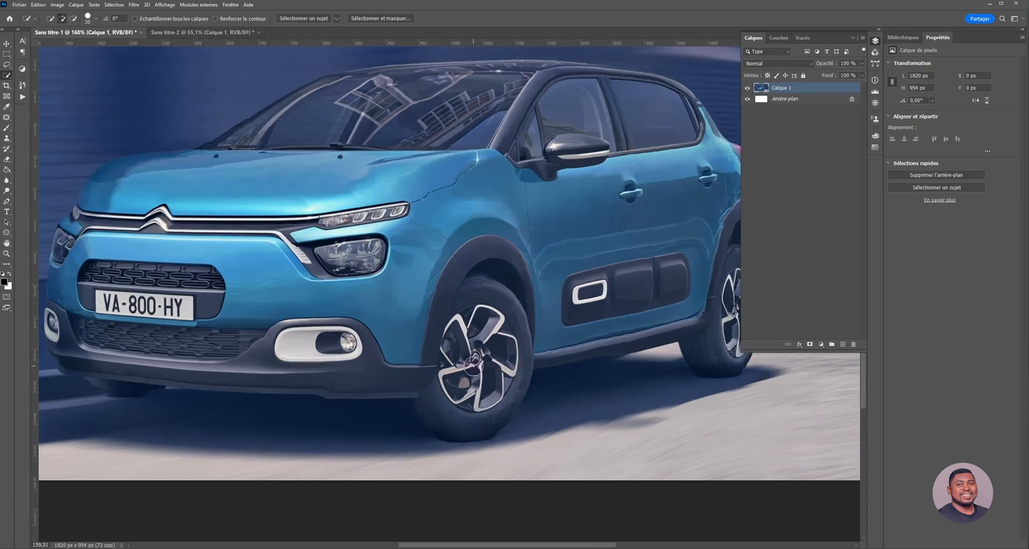
scroll(476, 348, down, 3)
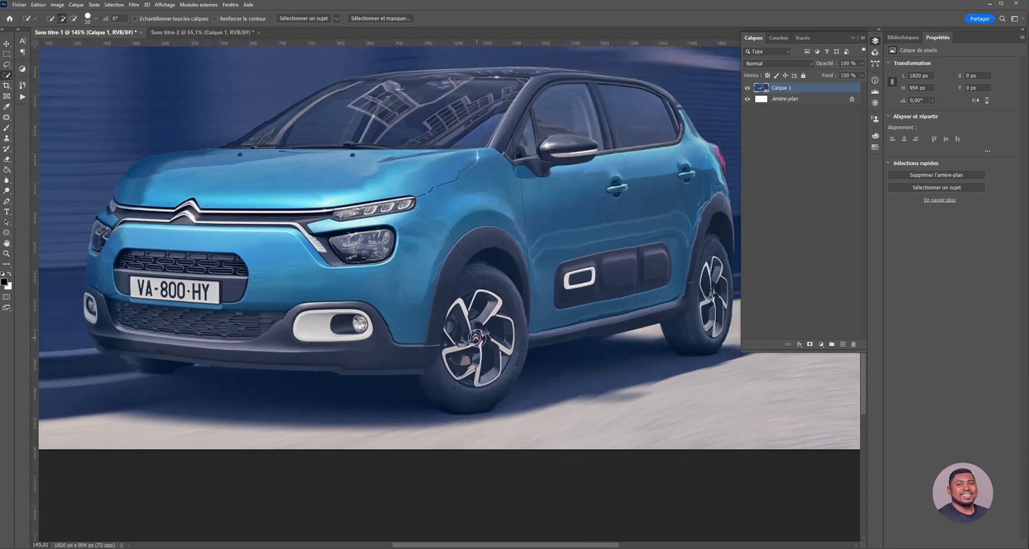
scroll(487, 370, up, 3)
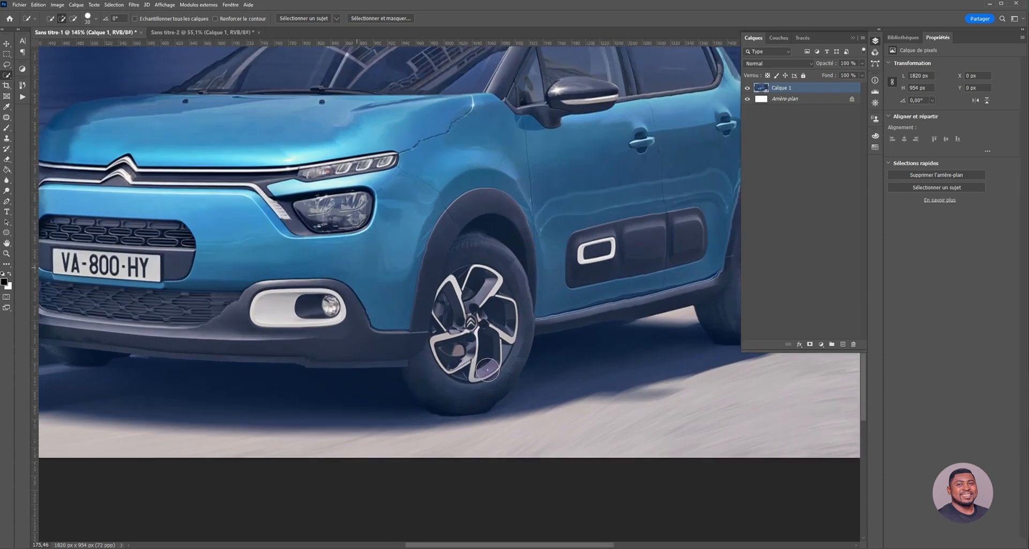
click(76, 6)
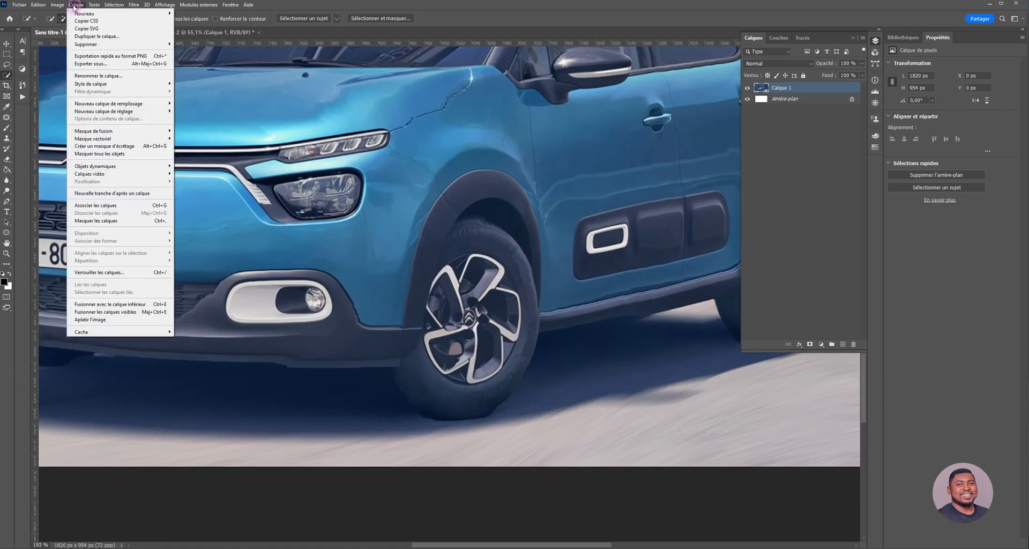
mouse_move(115, 6)
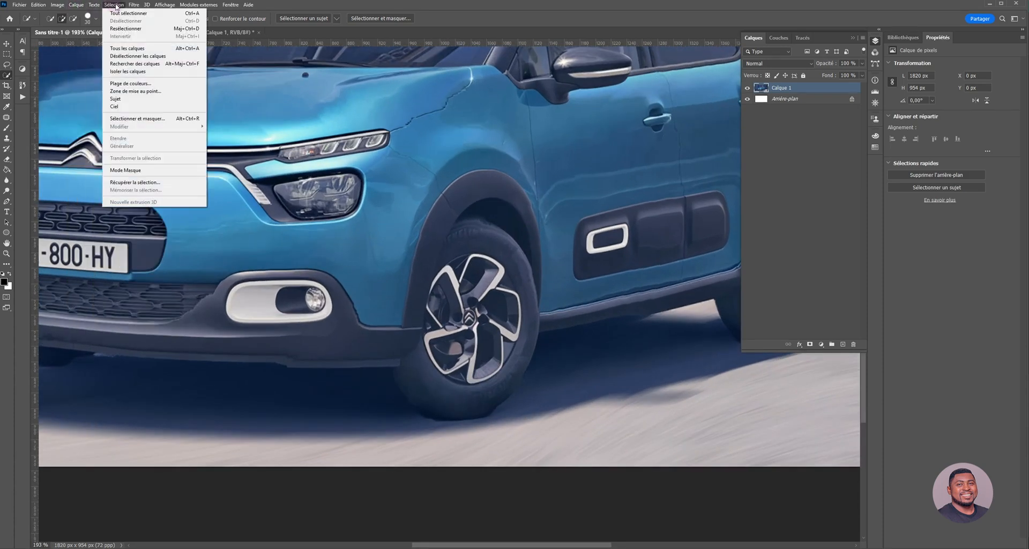
click(126, 182)
click(528, 162)
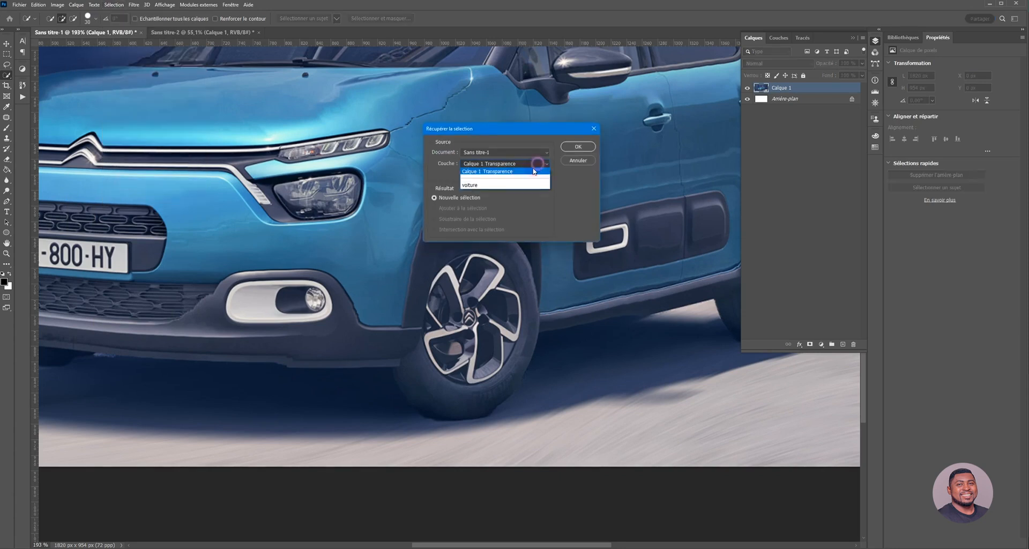
click(485, 188)
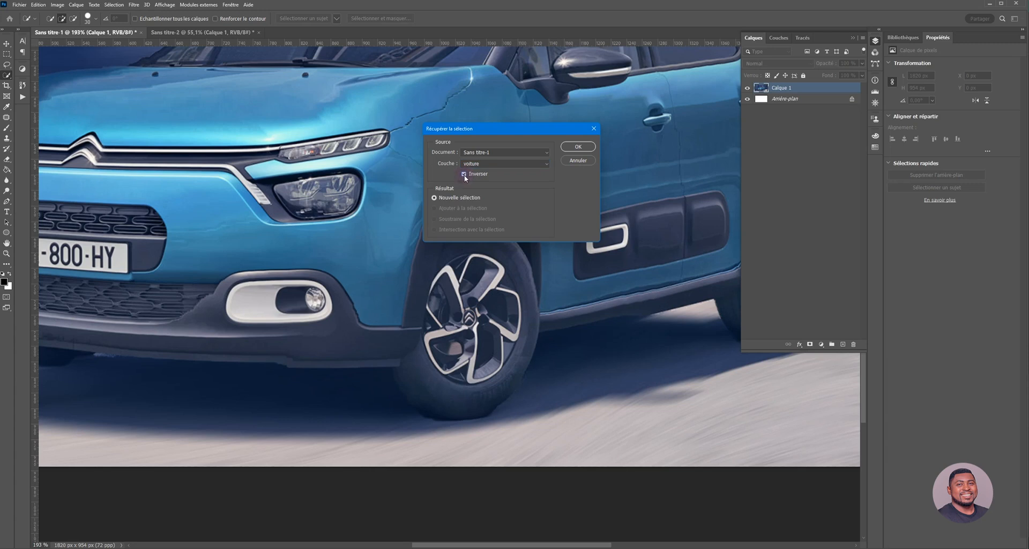
click(577, 146)
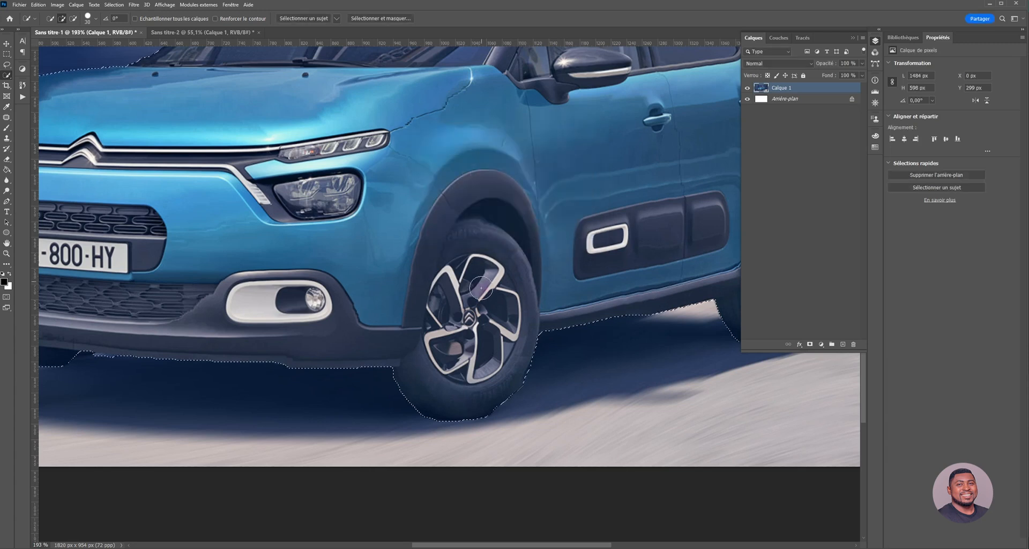
Try to subtract the bodywork around the front wheel from the car selection with Quick Selection, and discard the selection.
scroll(465, 269, down, 5)
scroll(466, 269, down, 2)
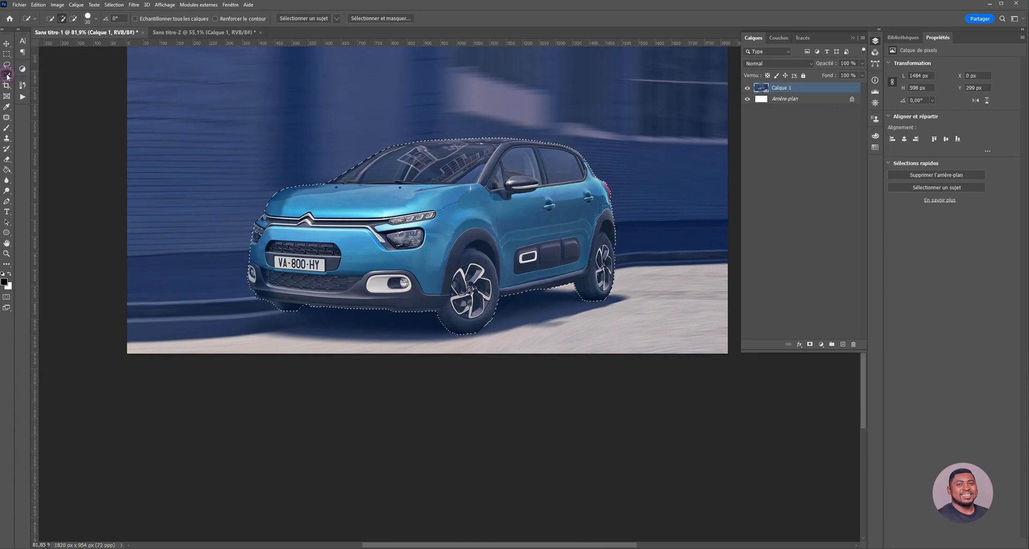
key(alt)
scroll(415, 296, up, 5)
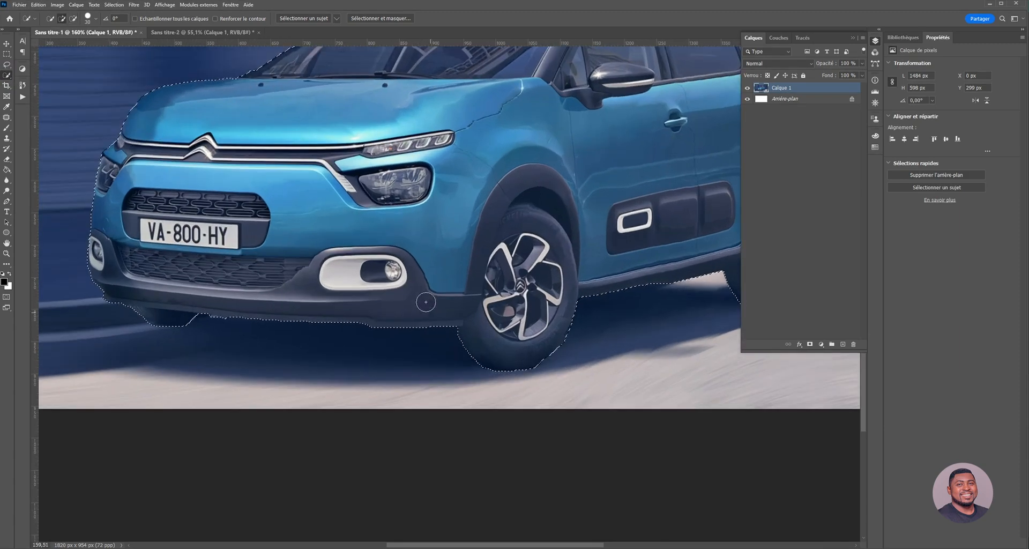
mouse_move(423, 306)
mouse_down()
mouse_move(436, 346)
mouse_move(442, 277)
mouse_move(476, 182)
mouse_move(540, 151)
mouse_move(612, 200)
mouse_move(609, 287)
mouse_up()
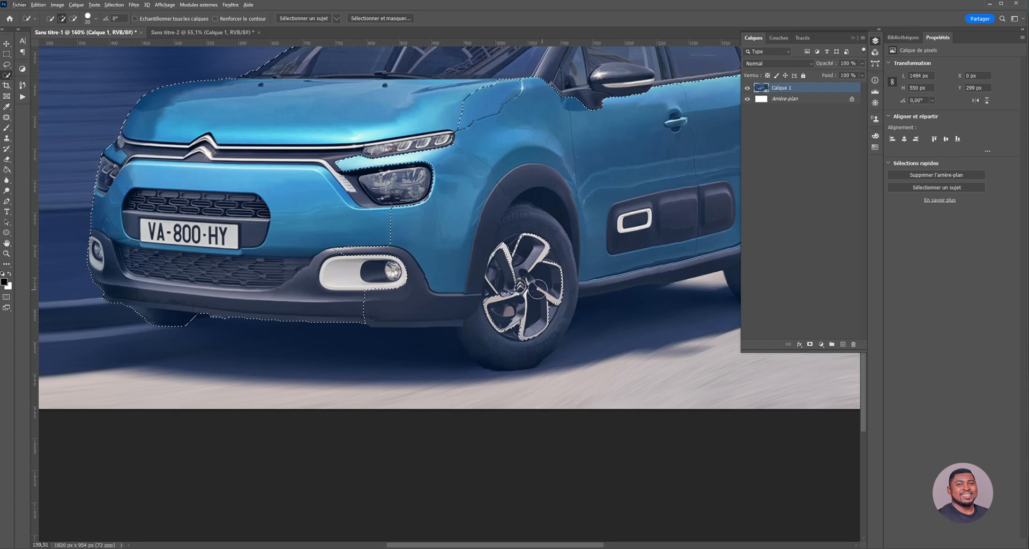
scroll(549, 292, down, 2)
key(ctrl+d)
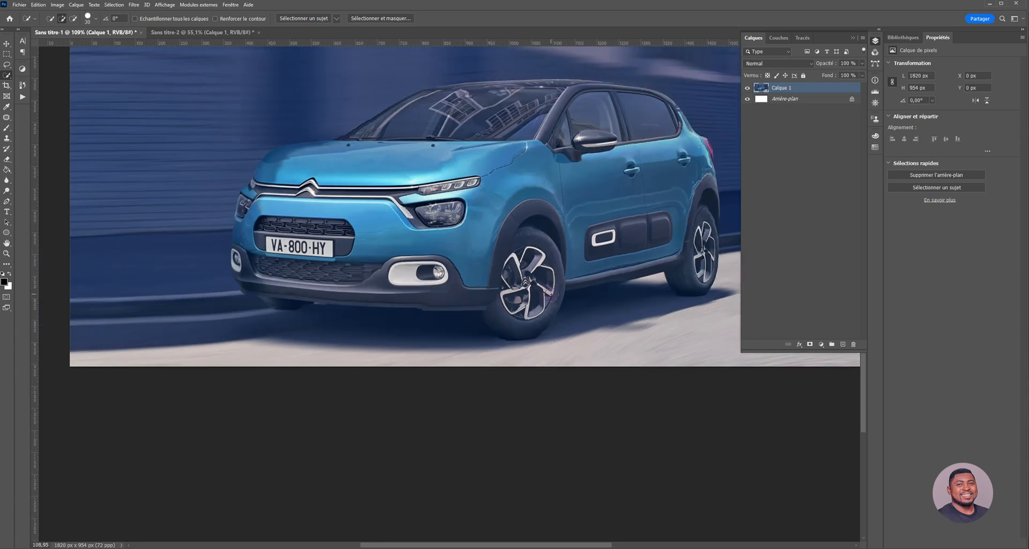
Try selecting the front and rear wheels with the Quick Selection tool, and clear the selection.
scroll(551, 294, up, 3)
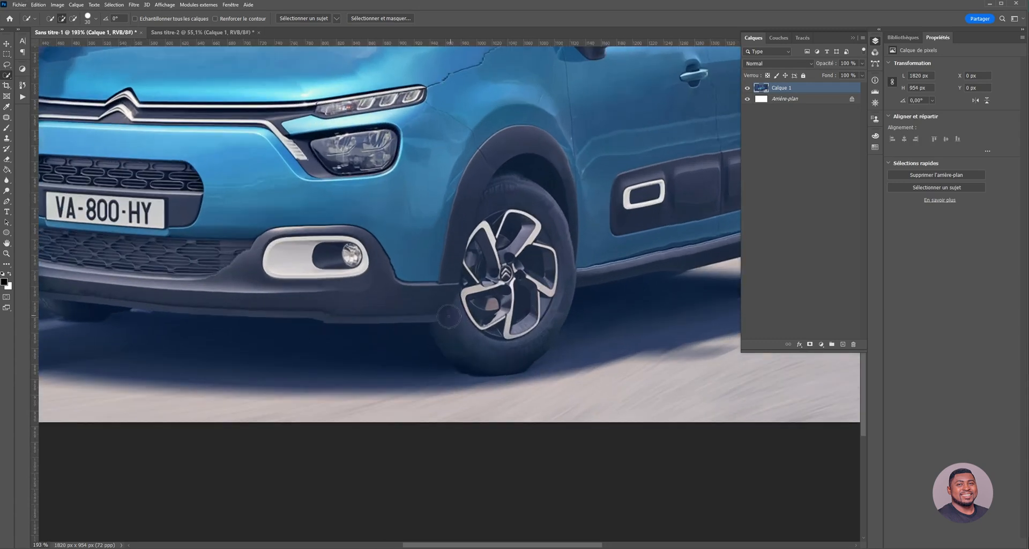
mouse_move(443, 327)
mouse_down()
mouse_move(475, 353)
mouse_move(509, 349)
mouse_move(554, 280)
mouse_move(549, 228)
mouse_move(519, 196)
mouse_move(497, 190)
mouse_move(519, 186)
mouse_move(527, 196)
mouse_move(476, 239)
mouse_move(492, 228)
mouse_move(489, 181)
mouse_move(454, 239)
mouse_move(474, 162)
mouse_move(494, 145)
mouse_move(541, 140)
mouse_move(563, 153)
mouse_move(587, 205)
mouse_move(590, 249)
mouse_up()
scroll(590, 249, down, 5)
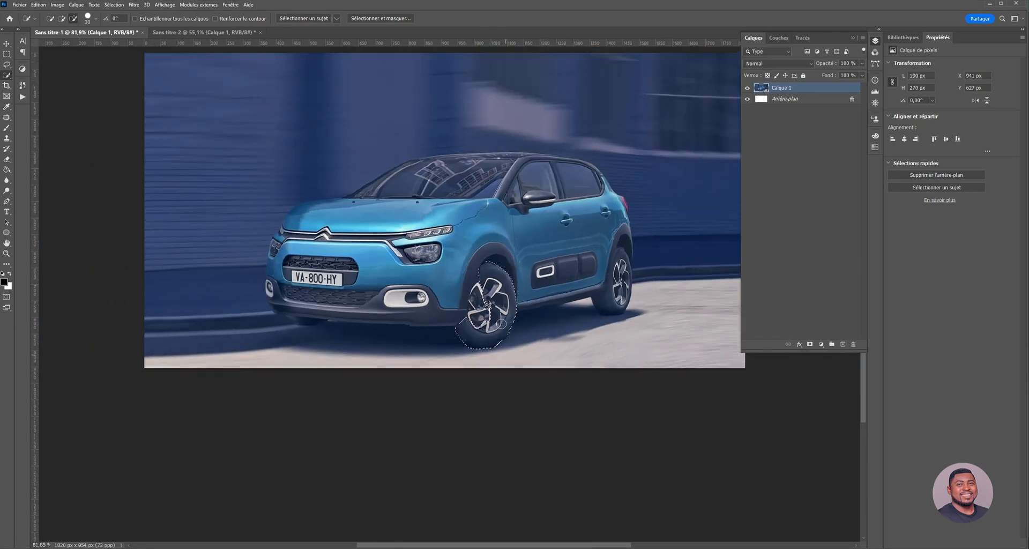
scroll(615, 293, up, 3)
mouse_move(630, 236)
mouse_down()
mouse_move(629, 289)
mouse_move(627, 249)
mouse_move(628, 289)
mouse_move(612, 307)
mouse_move(605, 260)
mouse_move(611, 292)
mouse_move(596, 306)
mouse_up()
key(ctrl+d)
alt+scroll(534, 353, down, 2)
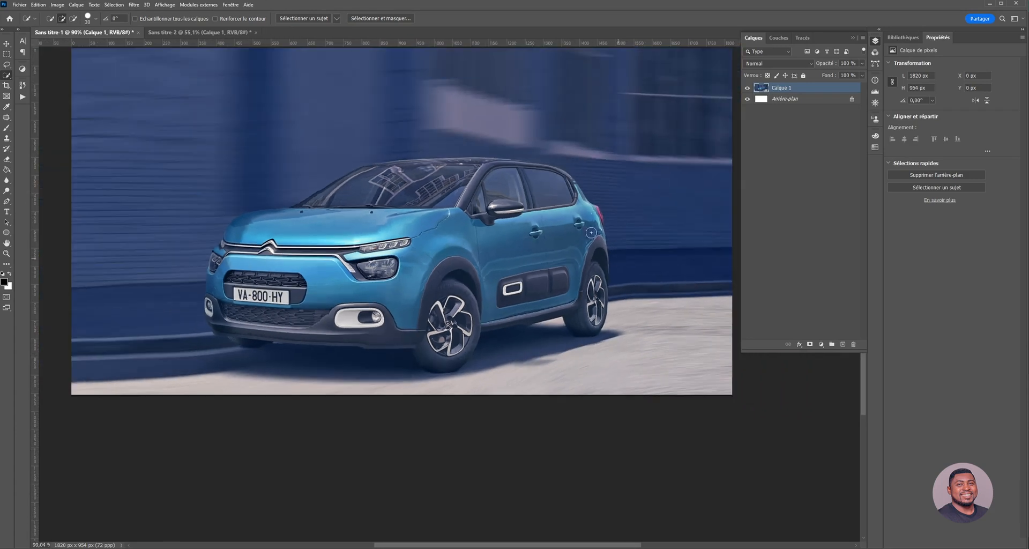
Start a Spin Blur (Flou de rotation) on the layer and place its ring on the front wheel's hub.
click(134, 4)
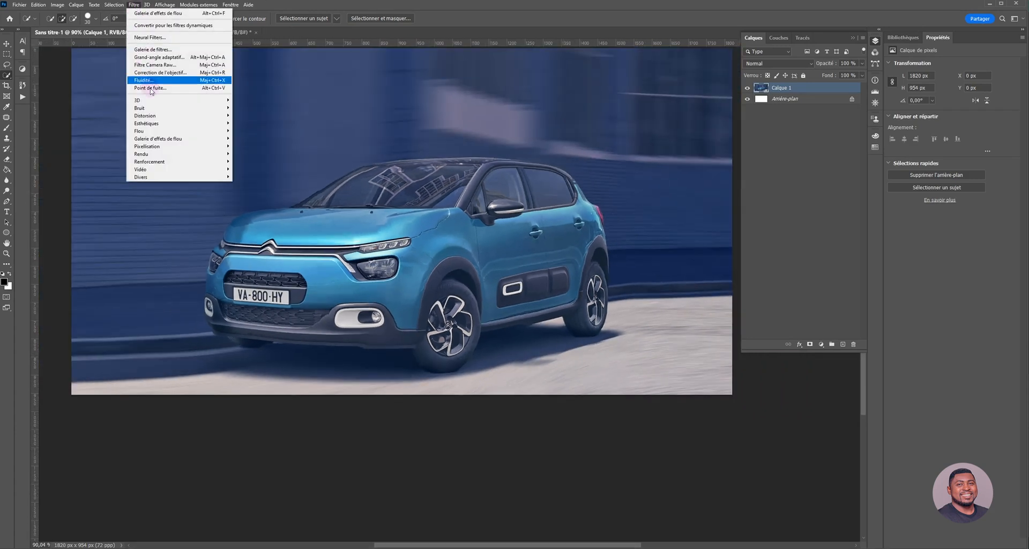
mouse_move(156, 130)
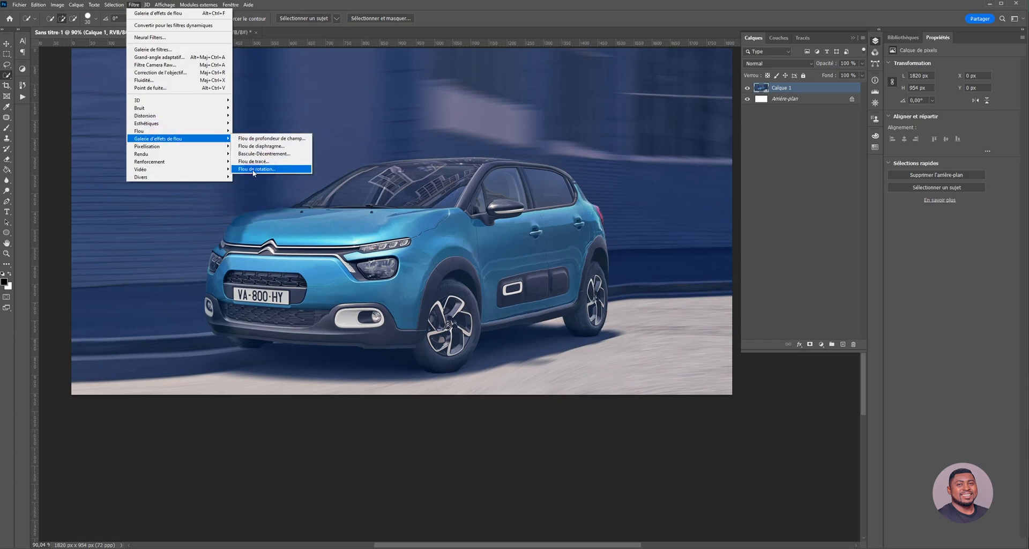
click(256, 170)
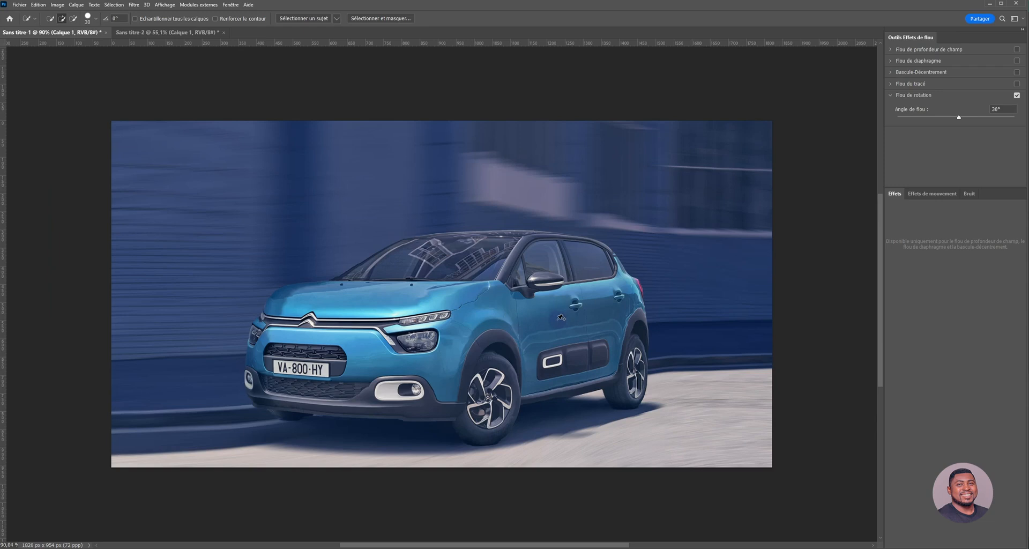
drag(469, 291, 524, 398)
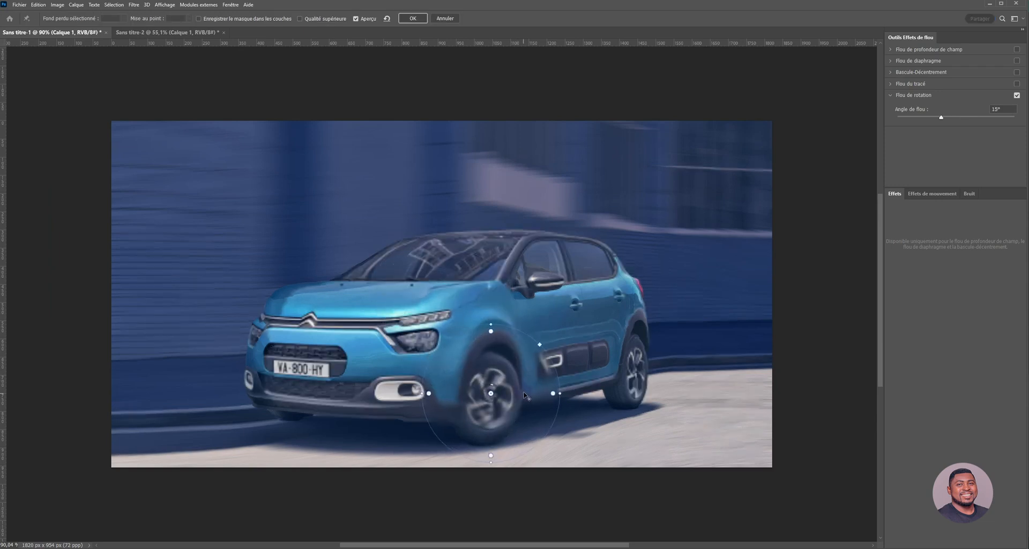
Pull the spin blur's feather handles inward and squeeze its ring into a tall, narrow ellipse over the front wheel.
scroll(524, 396, down, 2)
scroll(504, 327, up, 3)
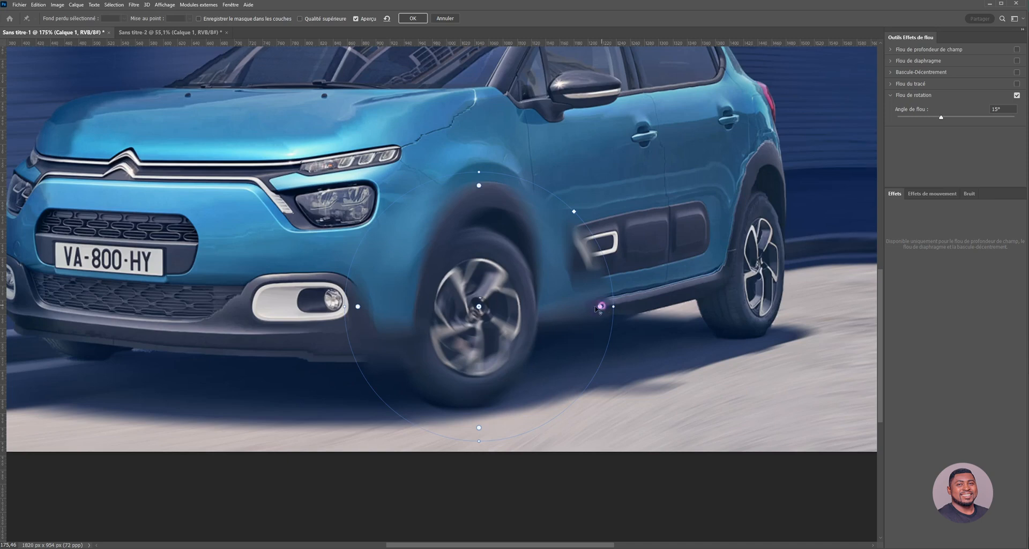
drag(600, 307, 573, 308)
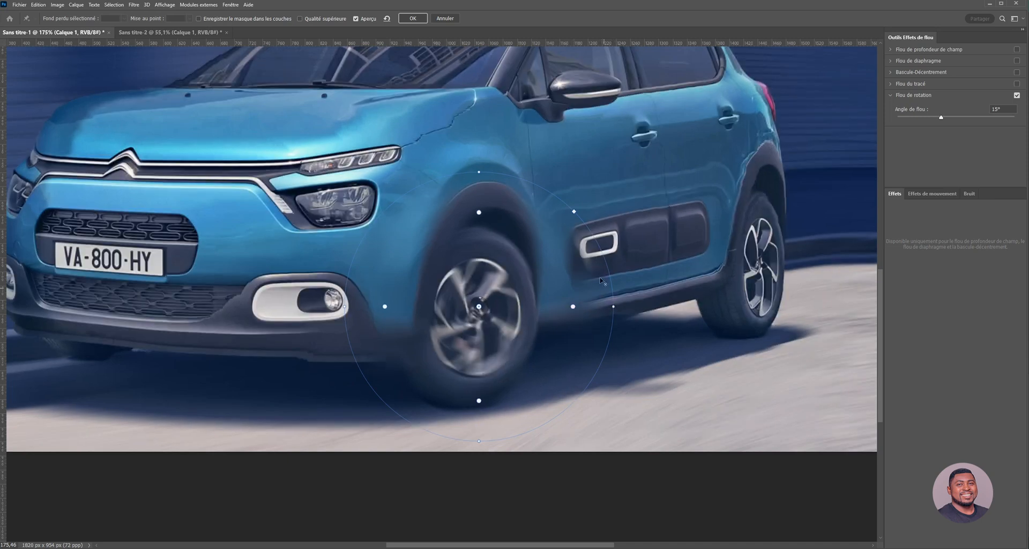
drag(478, 171, 484, 236)
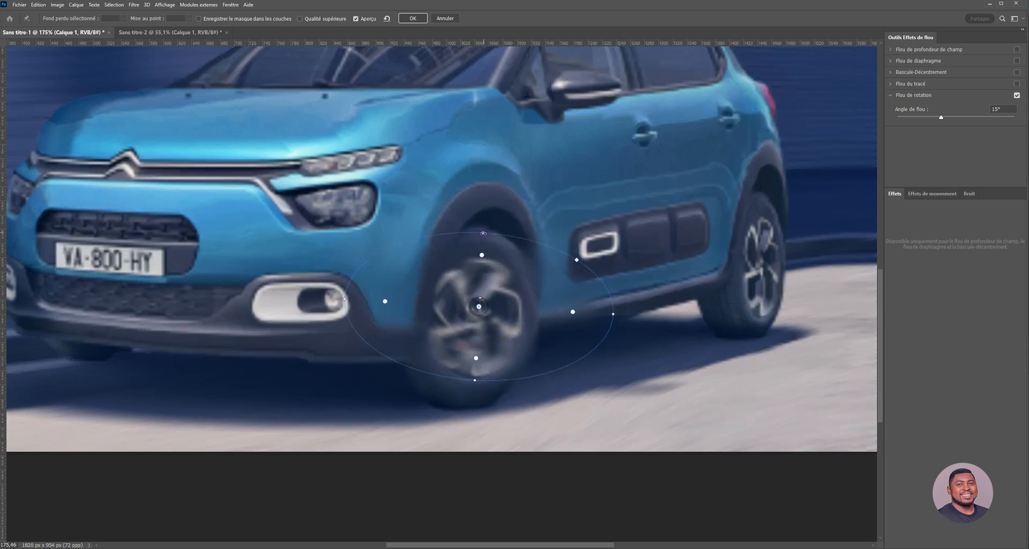
drag(474, 381, 465, 404)
drag(611, 323, 534, 310)
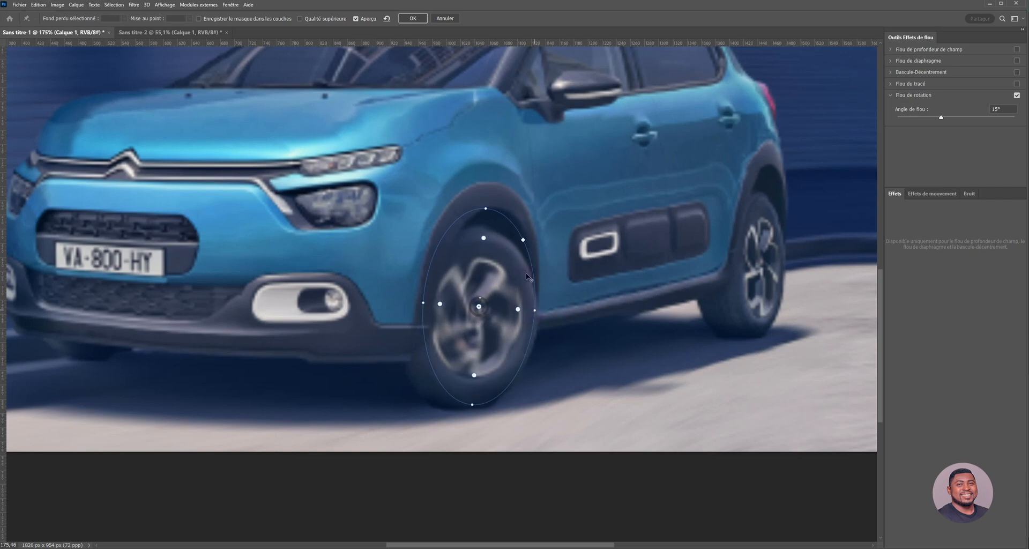
Recentre the spin blur on the front wheel's hub and fit its ellipse to the outer edge of the tire.
drag(486, 208, 484, 225)
drag(479, 306, 475, 324)
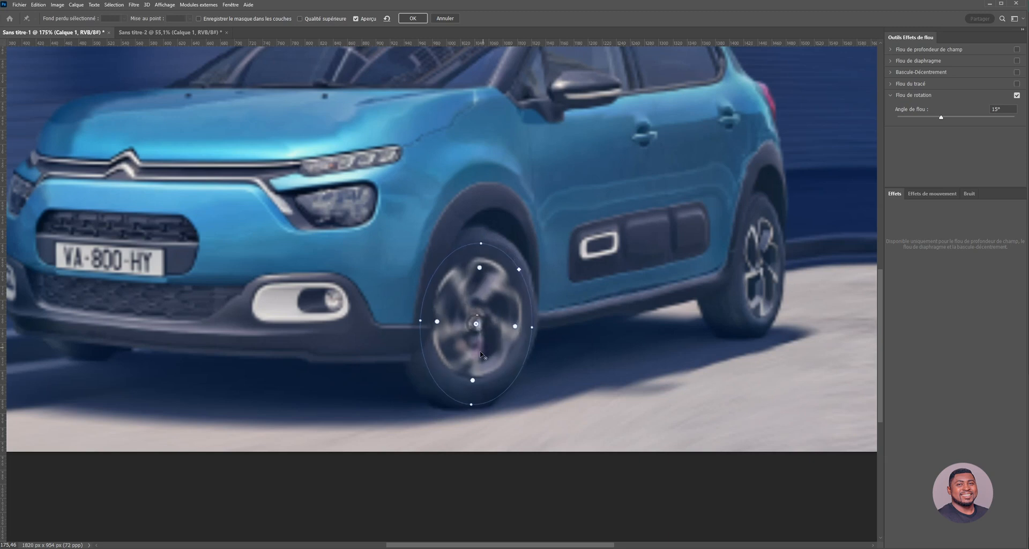
drag(481, 243, 479, 227)
drag(474, 323, 473, 317)
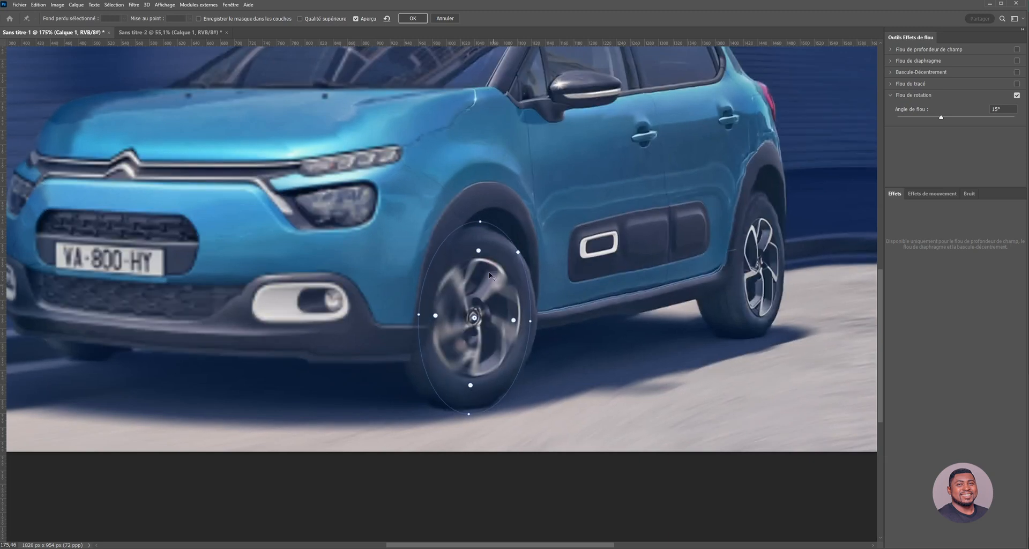
drag(480, 222, 478, 229)
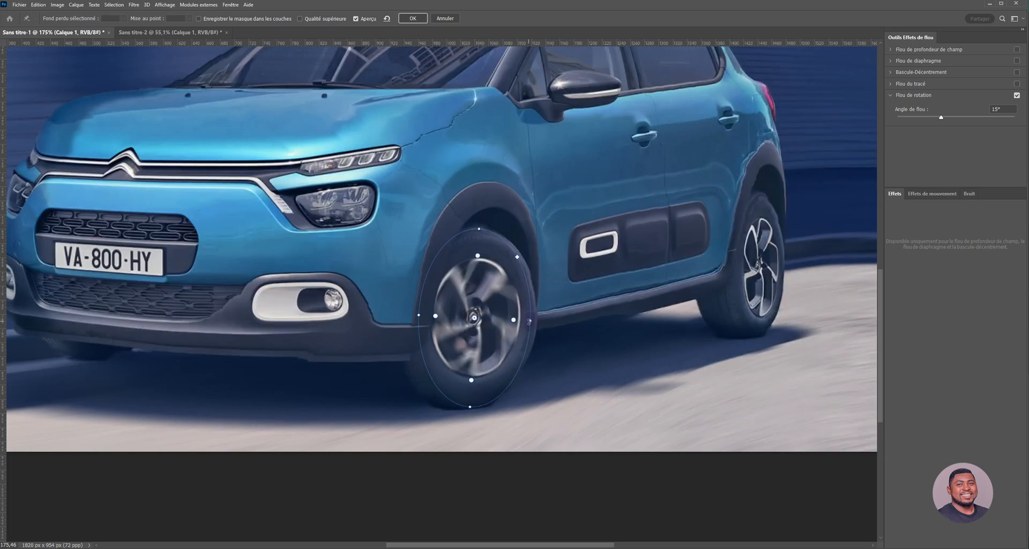
drag(529, 321, 537, 322)
Set the front wheel's spin blur angle to about 81°.
drag(942, 121, 983, 125)
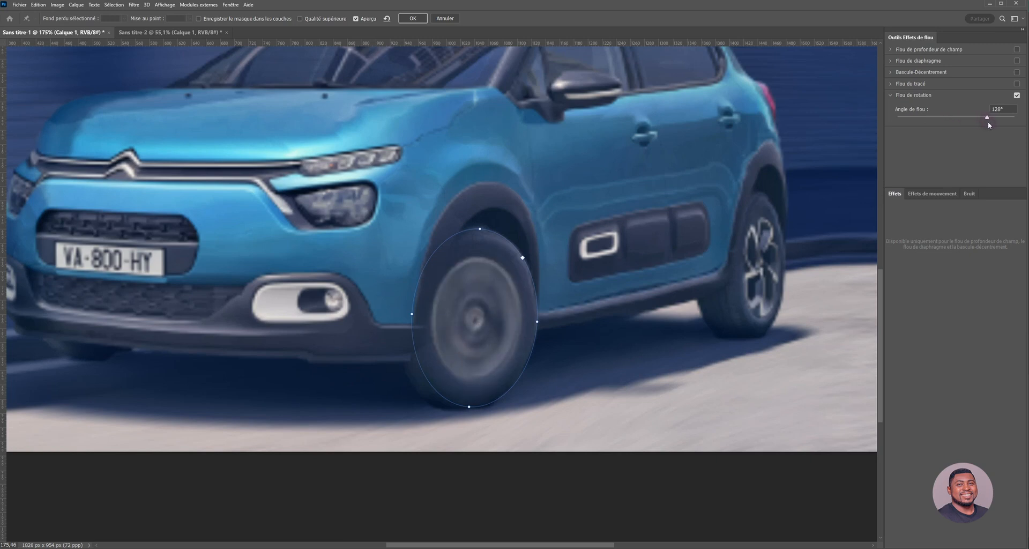
mouse_move(980, 123)
mouse_down()
mouse_move(960, 120)
mouse_move(978, 123)
mouse_up()
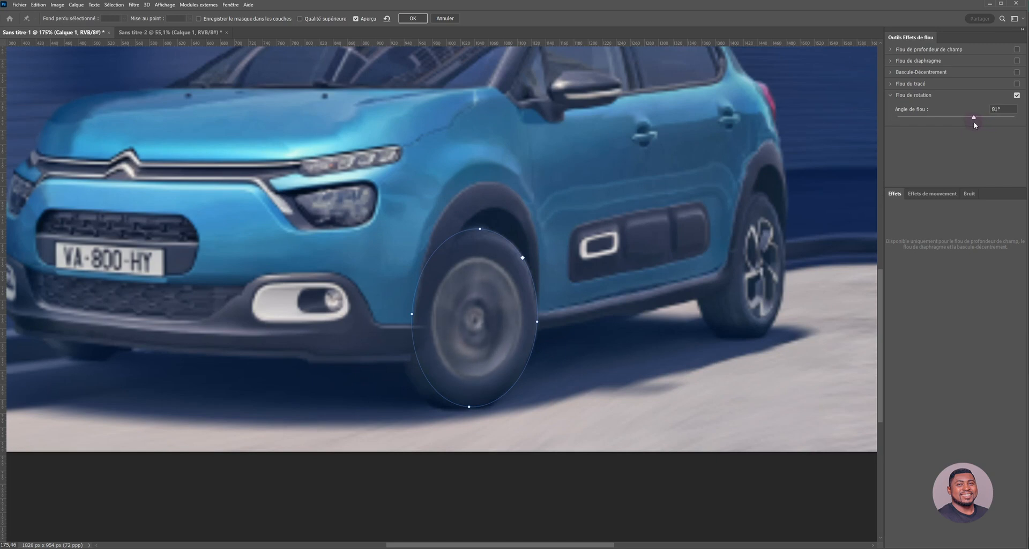
drag(972, 123, 973, 122)
Add a second spin blur on the rear wheel, squeeze its ring into a narrow ellipse, and remove the stray extra blur pin.
click(773, 272)
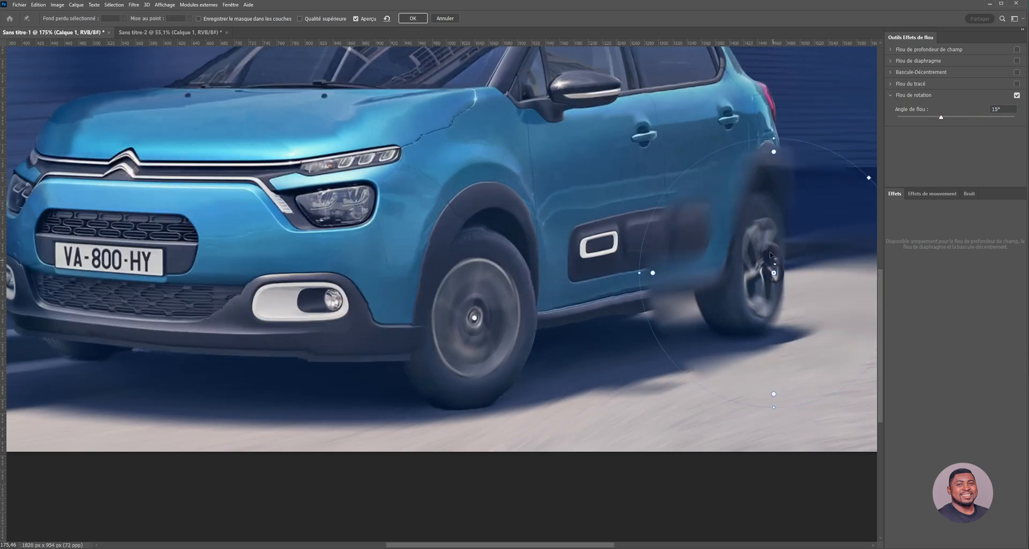
drag(774, 138, 765, 193)
drag(782, 354, 778, 346)
drag(779, 304, 758, 288)
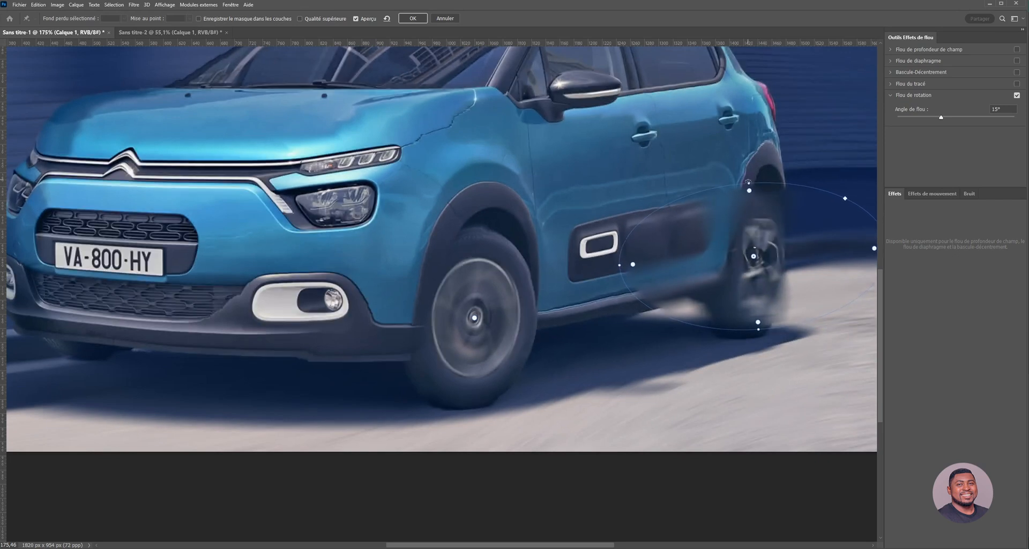
drag(749, 190, 750, 201)
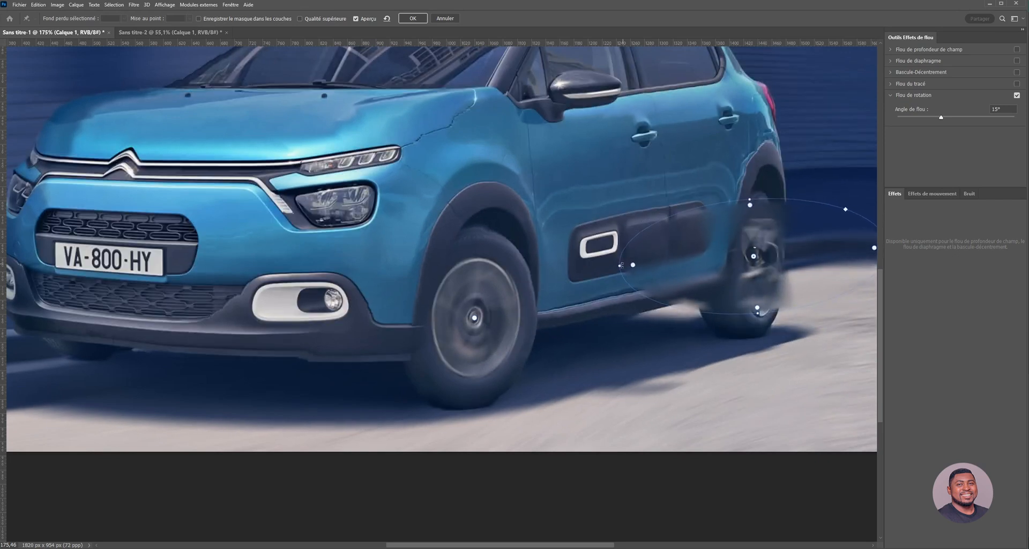
drag(618, 266, 725, 264)
click(743, 193)
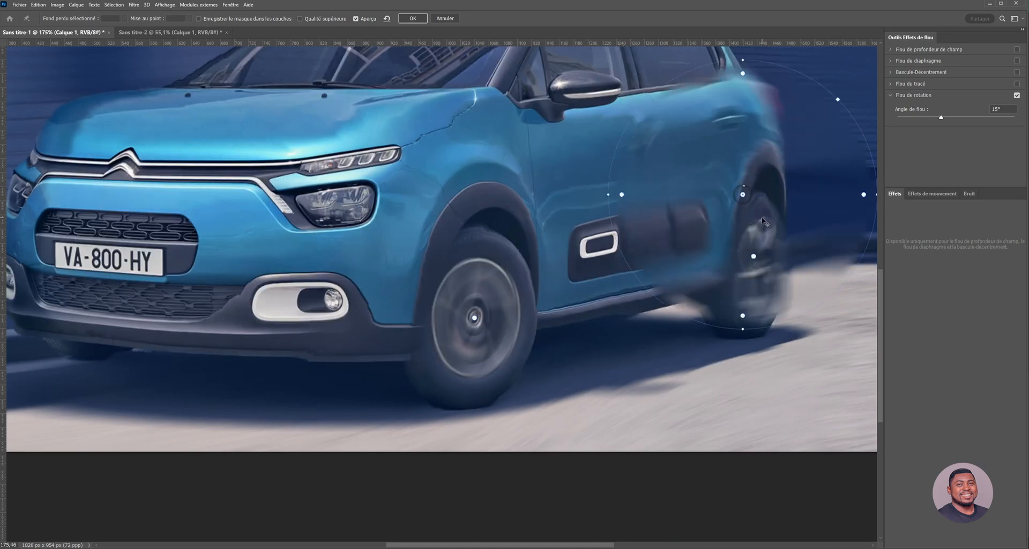
key(Delete)
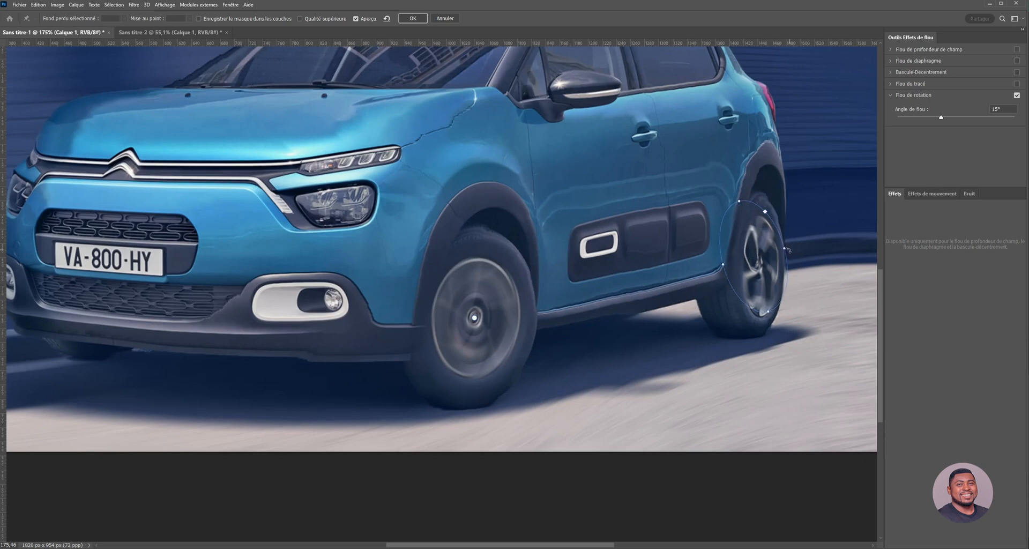
Recentre the second spin blur on the rear wheel's hub and fit its ellipse to the edge of the rear tire.
mouse_move(786, 248)
mouse_down()
mouse_move(762, 260)
mouse_move(783, 255)
mouse_up()
drag(765, 310, 764, 327)
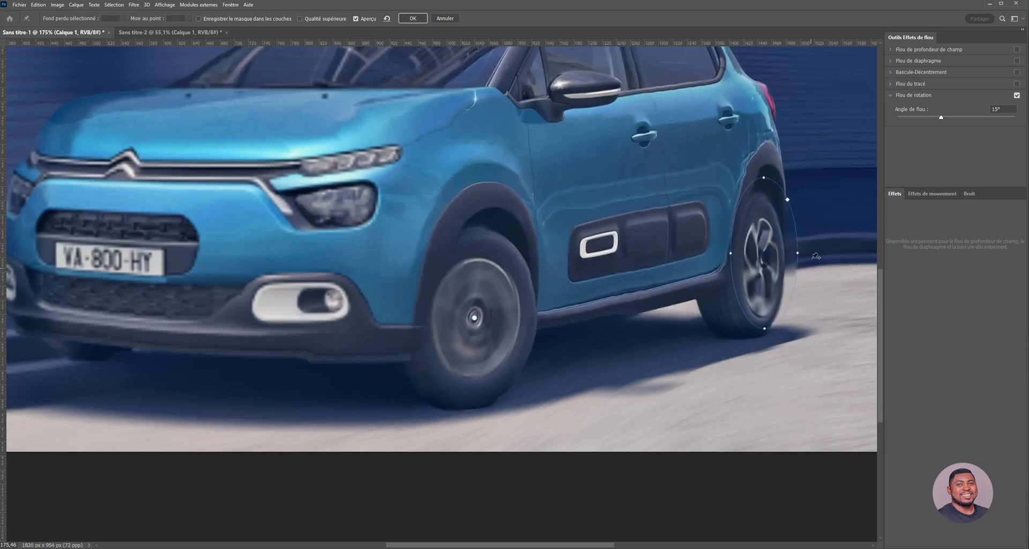
drag(768, 270, 761, 277)
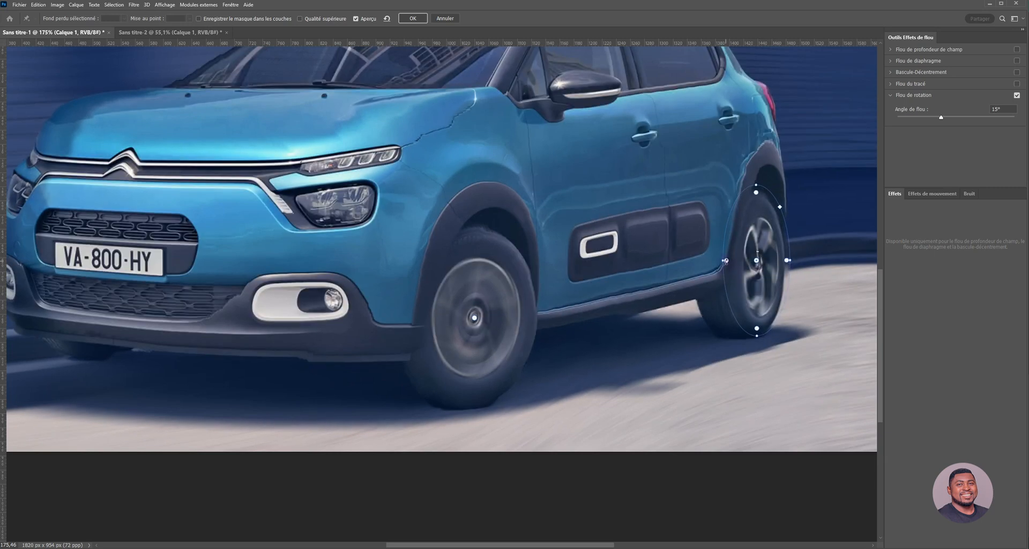
drag(758, 186, 755, 203)
drag(788, 261, 786, 261)
drag(791, 260, 733, 259)
Set the rear wheel's spin blur angle to about 54° and apply the spin blurs.
drag(942, 118, 968, 120)
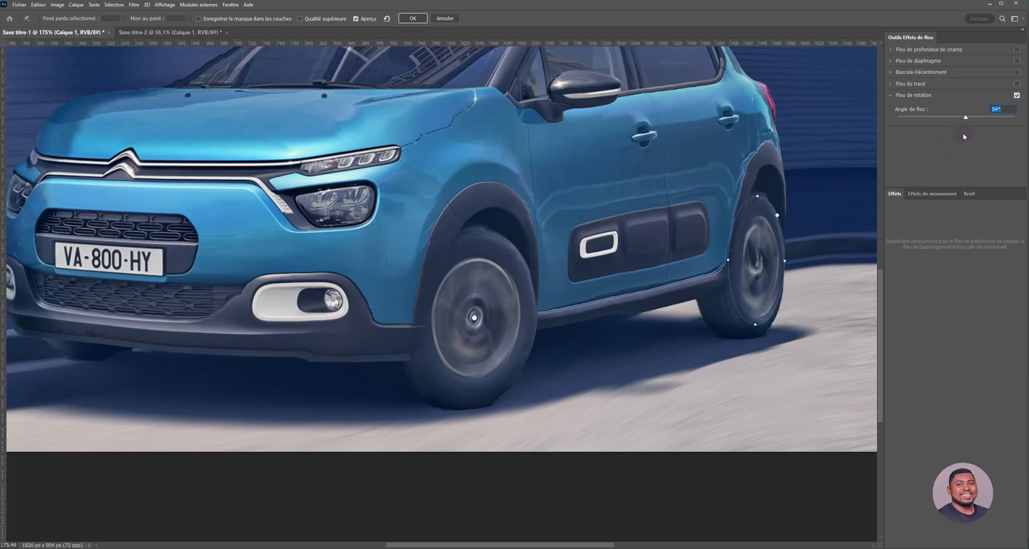
drag(966, 119, 969, 117)
click(412, 18)
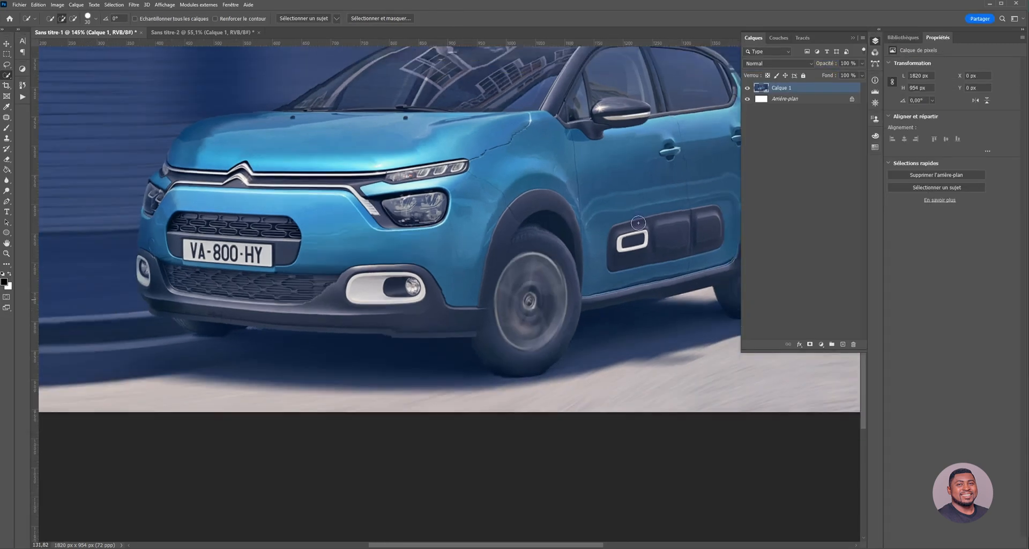
Examine the whole car photo, comparing the blurred background with the spinning front and rear wheels.
scroll(638, 222, down, 5)
scroll(587, 323, up, 2)
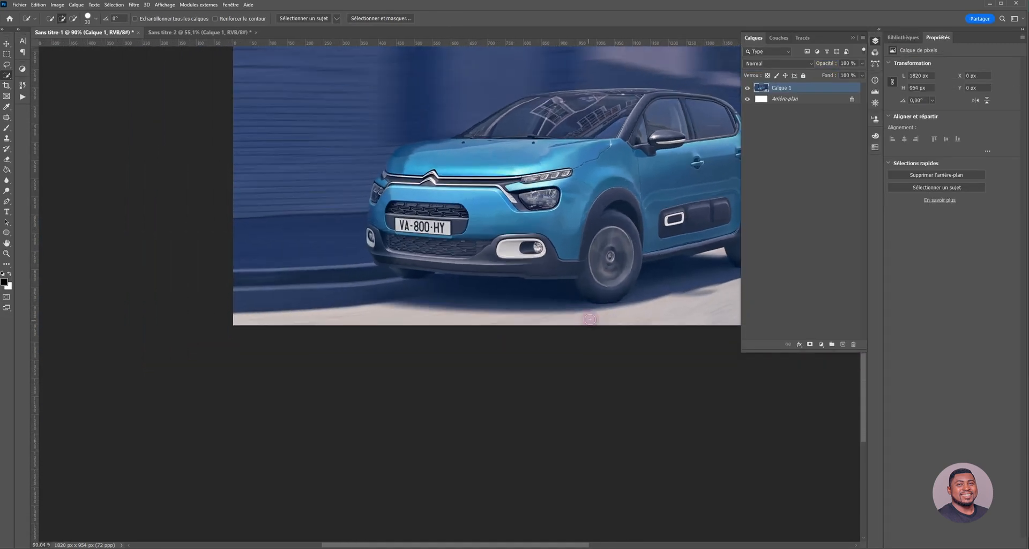
scroll(558, 319, down, 2)
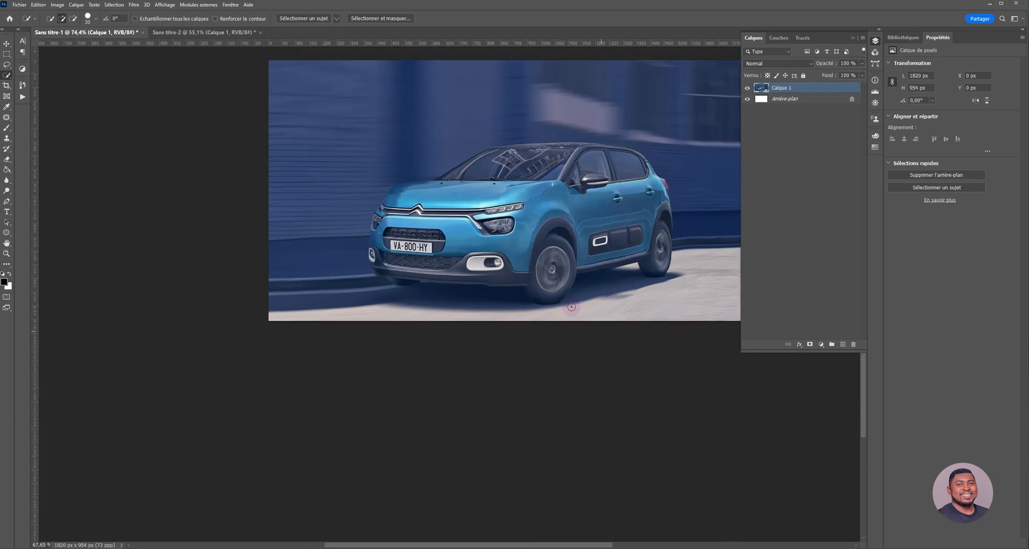
scroll(655, 278, right, 2)
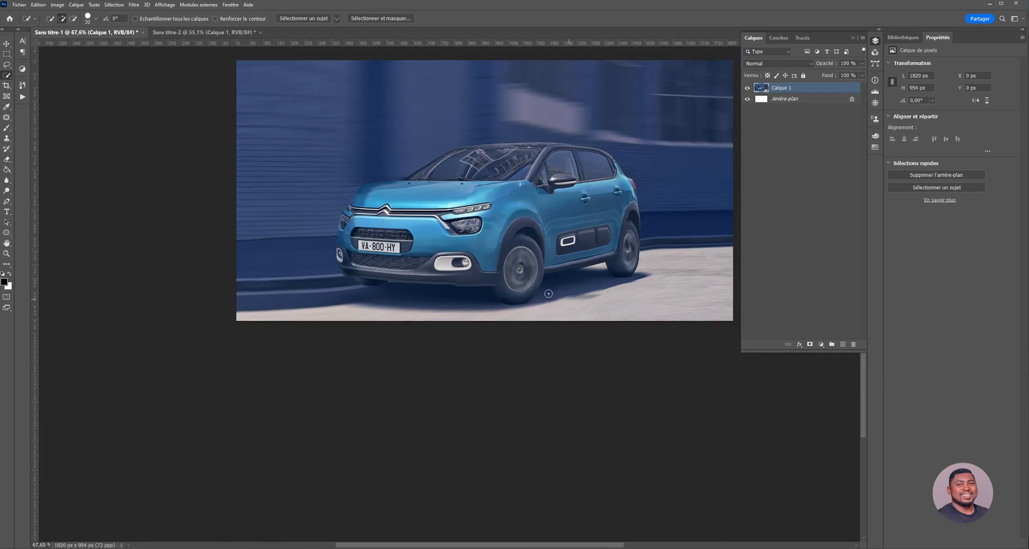
scroll(520, 275, down, 1)
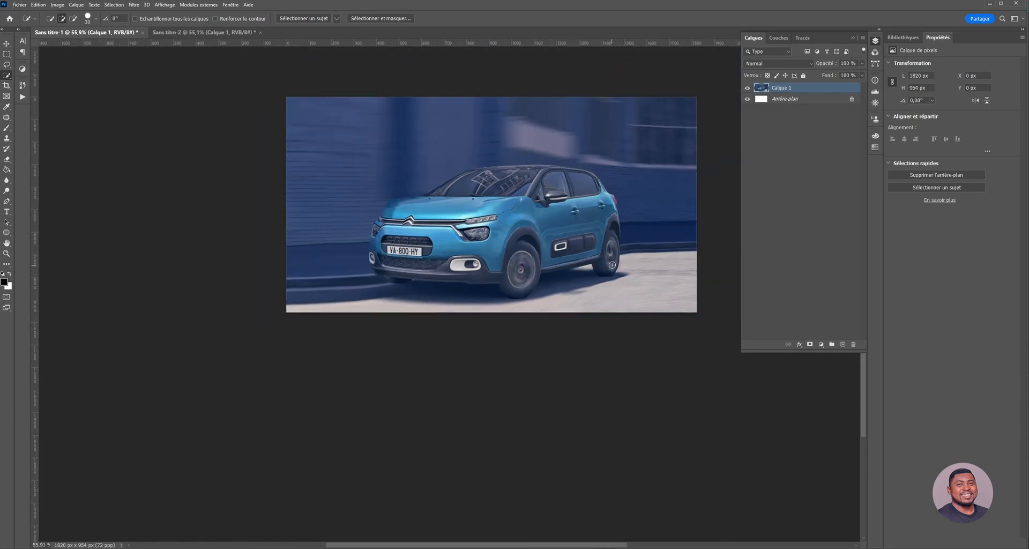
scroll(547, 287, right, 1)
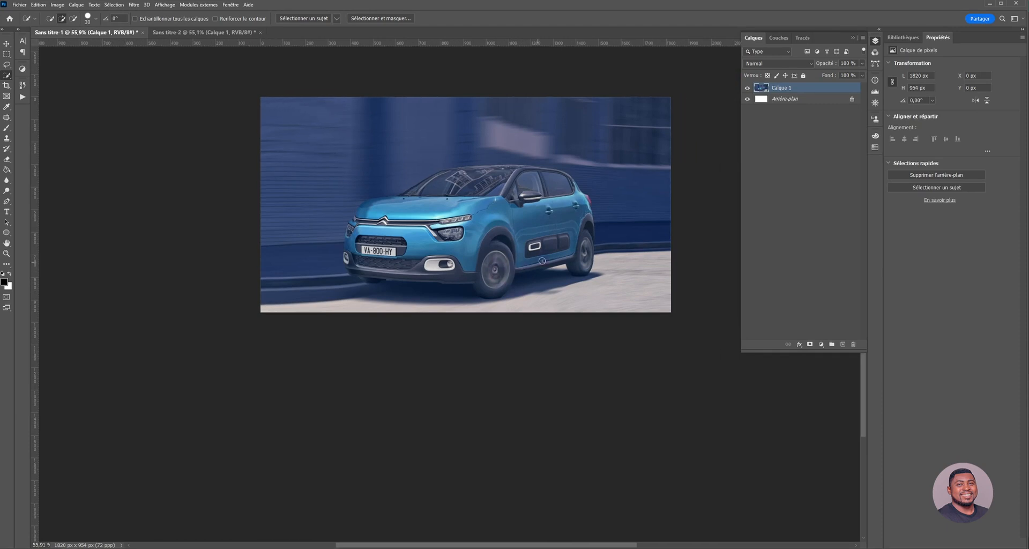
scroll(541, 226, up, 2)
scroll(538, 227, up, 2)
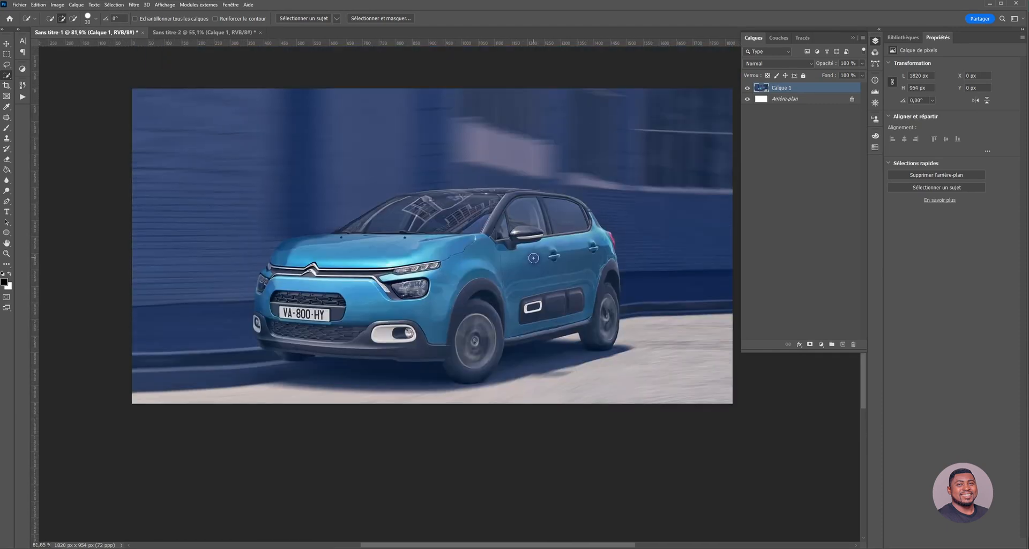
scroll(497, 263, down, 1)
scroll(459, 262, up, 2)
scroll(433, 271, up, 1)
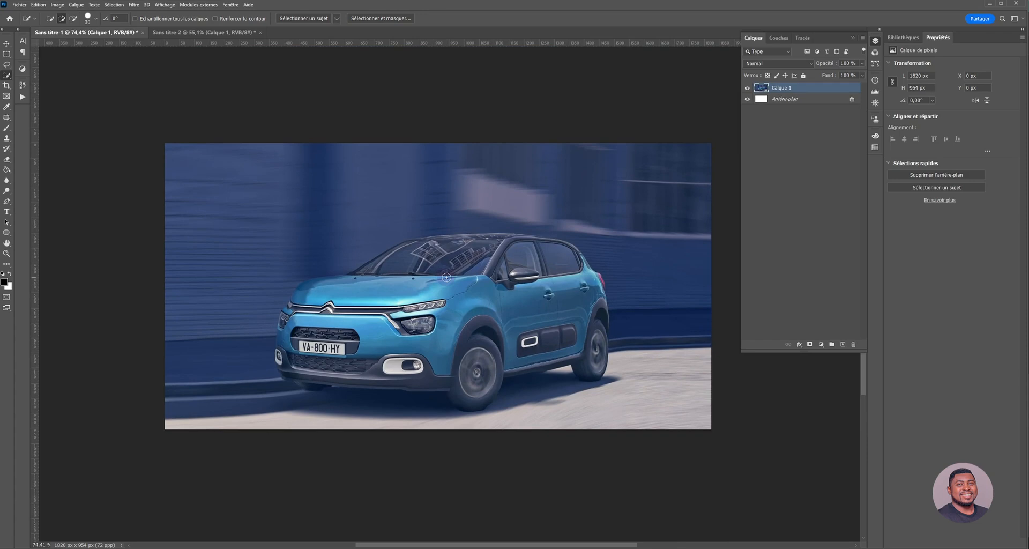
Restore the unblurred road photo in Sans titre-2 and duplicate its Calque 1 layer.
click(204, 32)
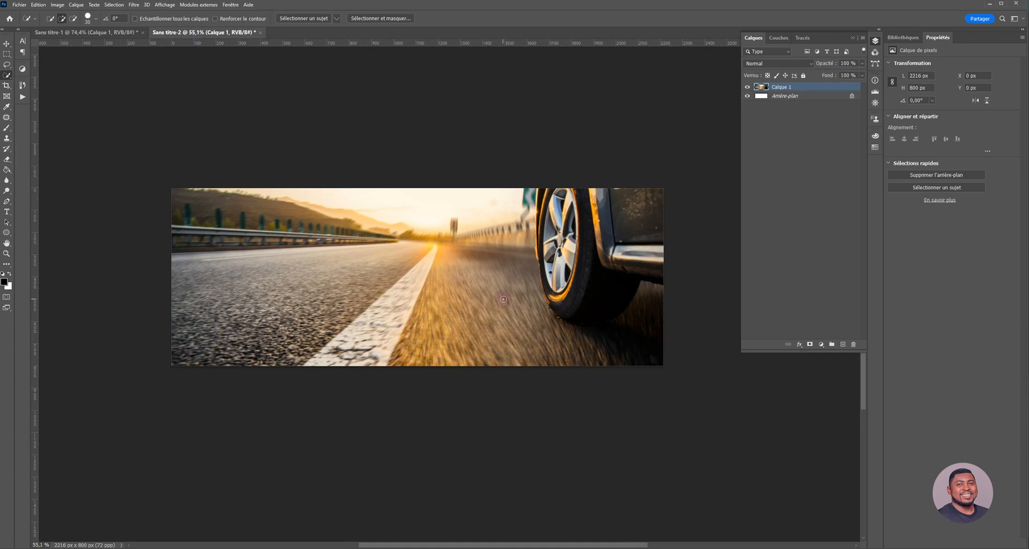
click(380, 329)
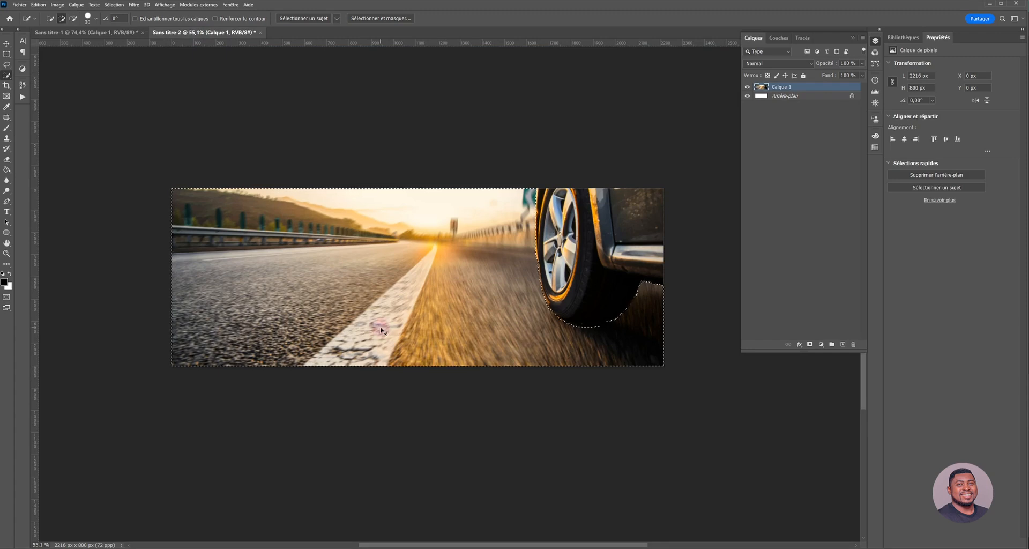
key(ctrl+d)
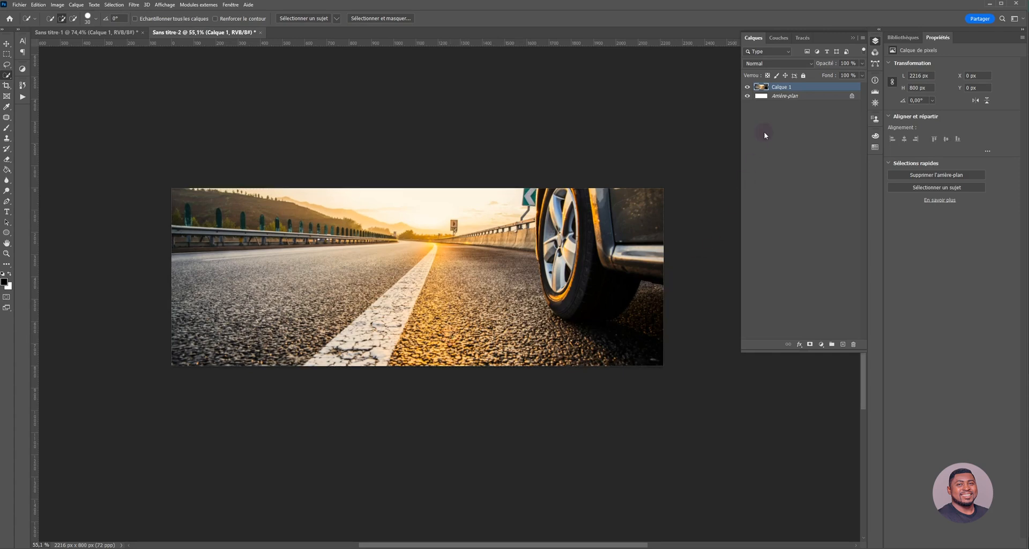
key(ctrl+j)
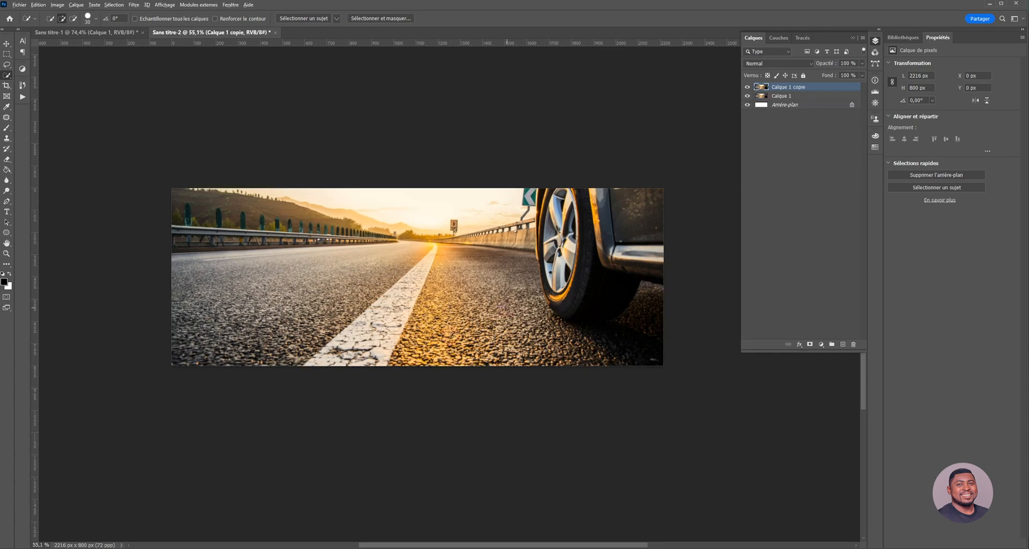
Load the saved background selection, which excludes the car and wheel, as a new selection on Calque 1 copie.
scroll(504, 308, up, 1)
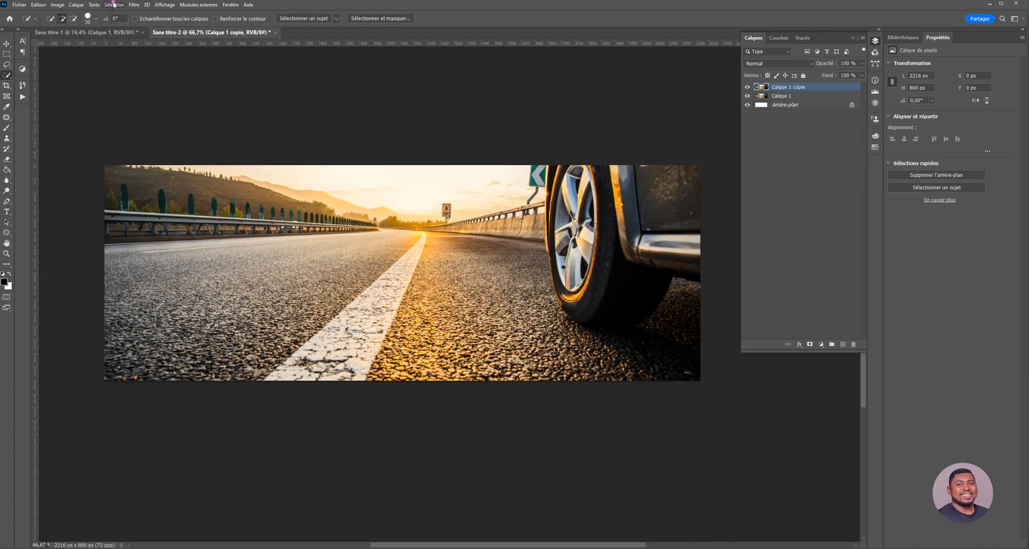
click(115, 5)
click(150, 183)
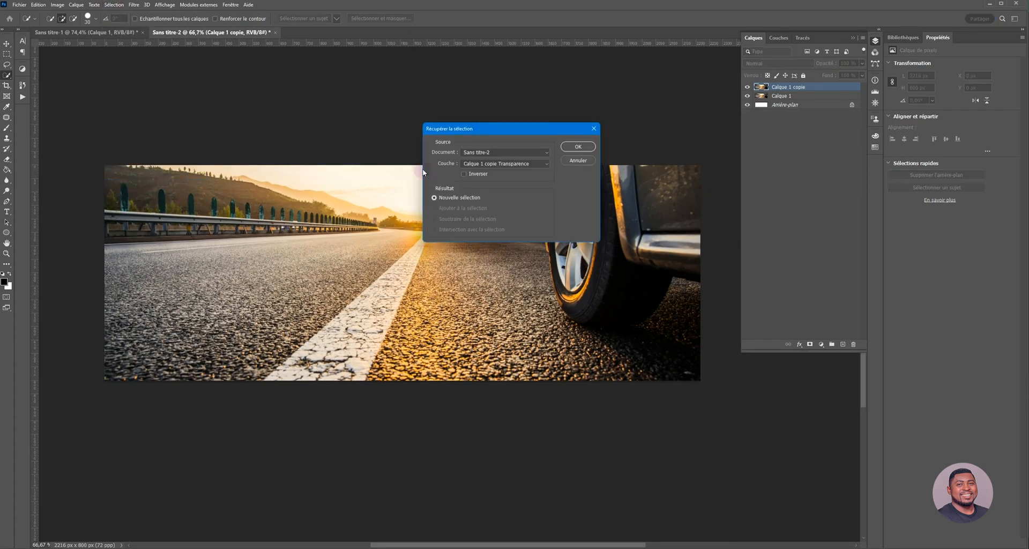
click(509, 165)
click(501, 185)
click(576, 146)
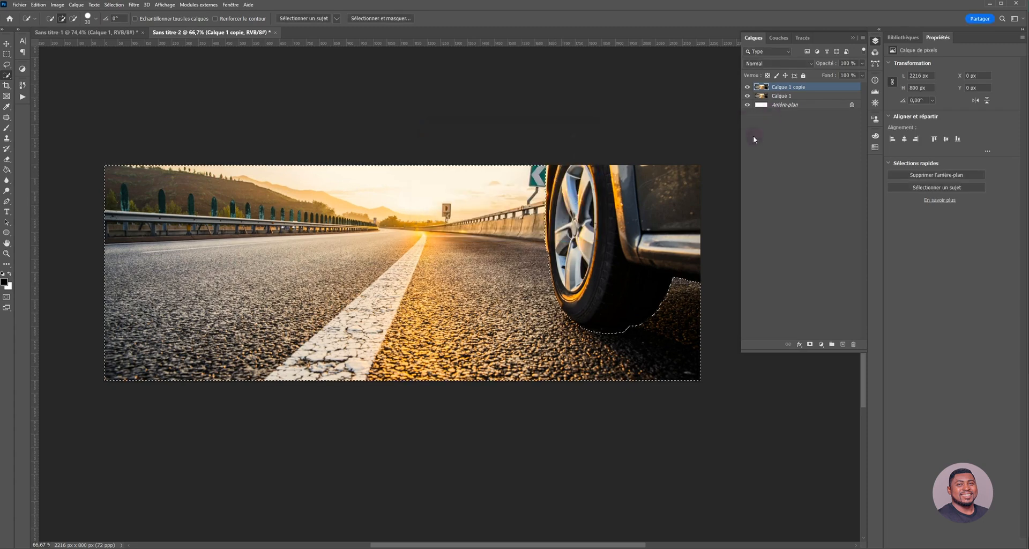
Start a Path Blur (Flou de tracé) on the selected background and angle its path up the road beside the white line toward the horizon.
click(133, 5)
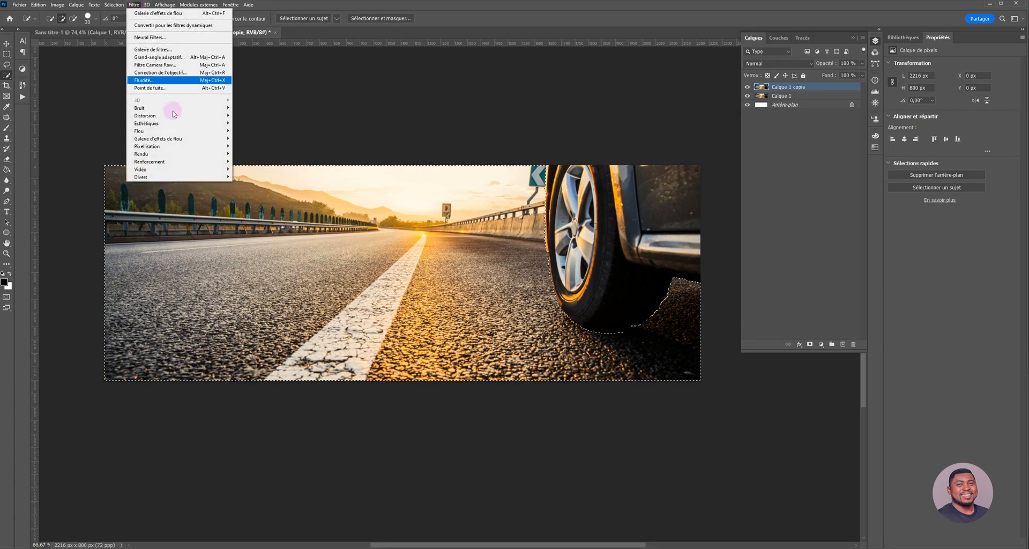
mouse_move(219, 134)
mouse_move(185, 138)
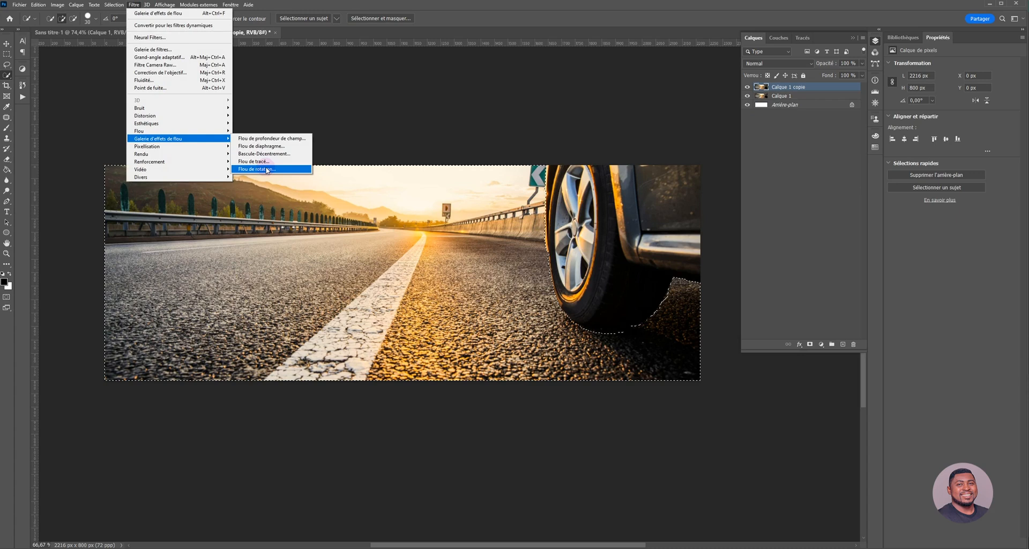
click(258, 161)
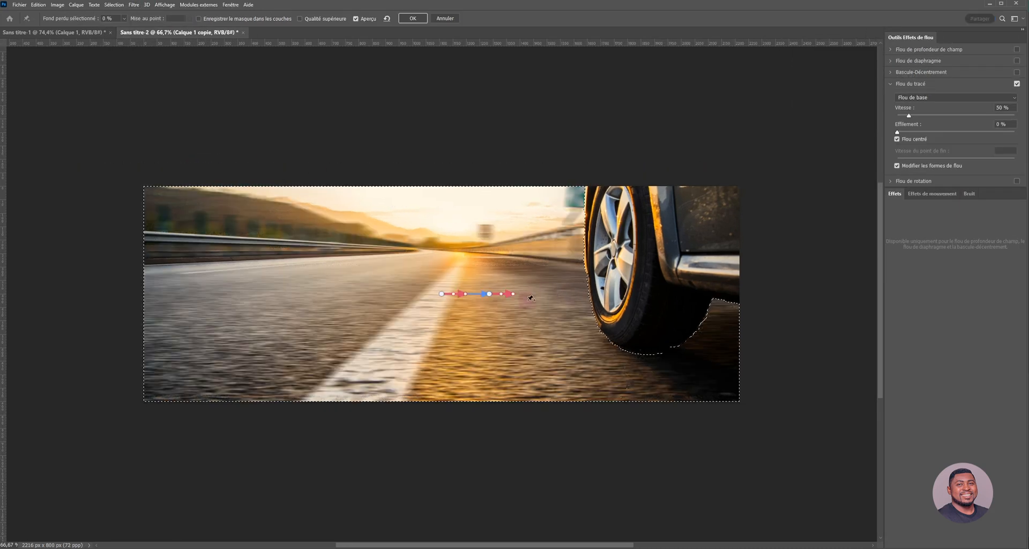
drag(513, 294, 526, 299)
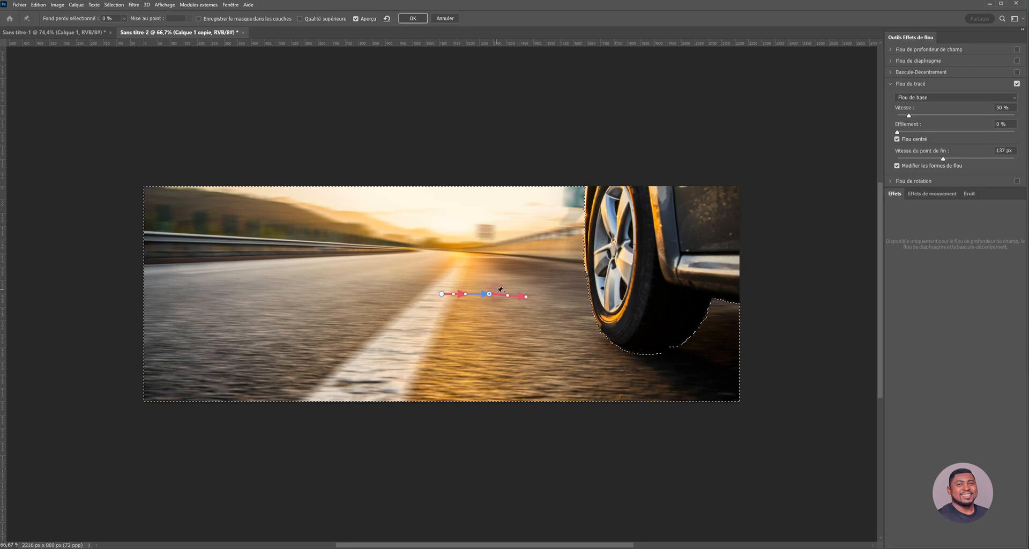
drag(441, 294, 518, 349)
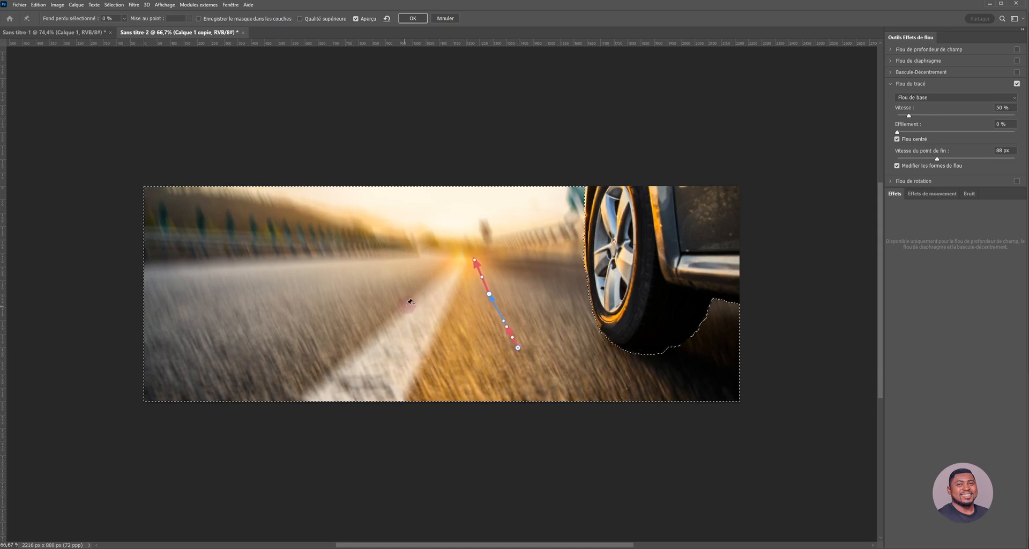
Add a second blur path running up the left lane and reduce the first path's end point speed to about 51 px.
click(181, 333)
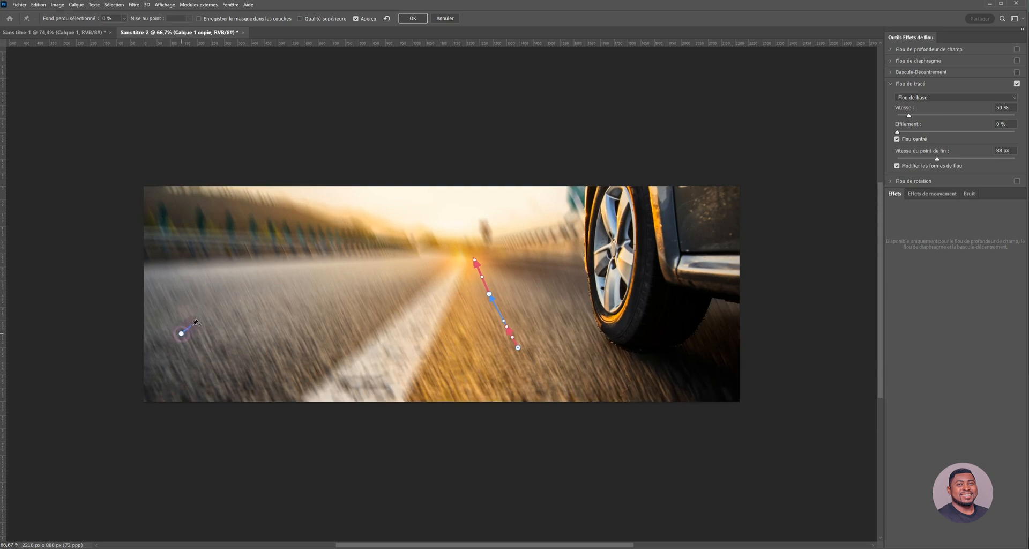
double_click(350, 274)
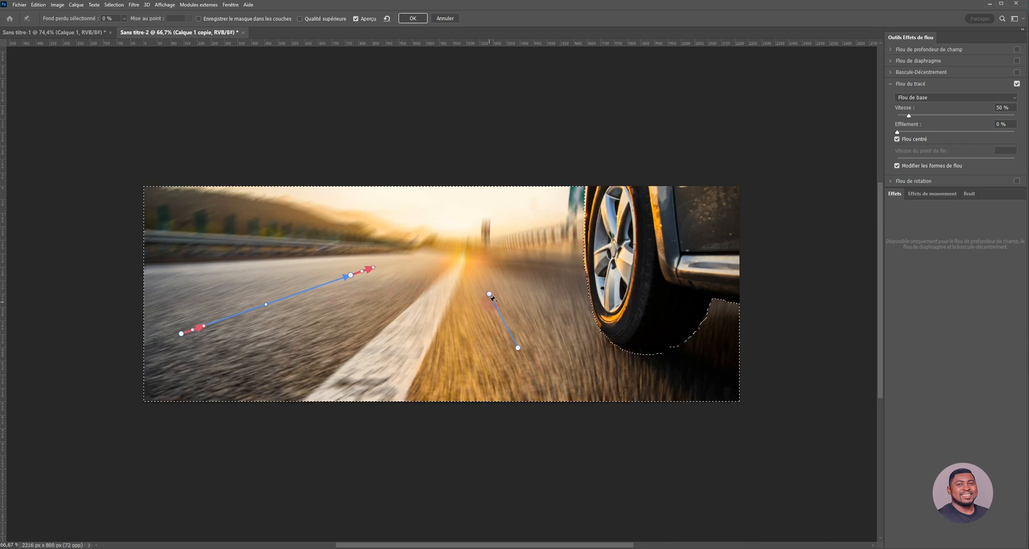
mouse_move(490, 294)
mouse_down()
mouse_move(485, 256)
mouse_move(490, 281)
mouse_up()
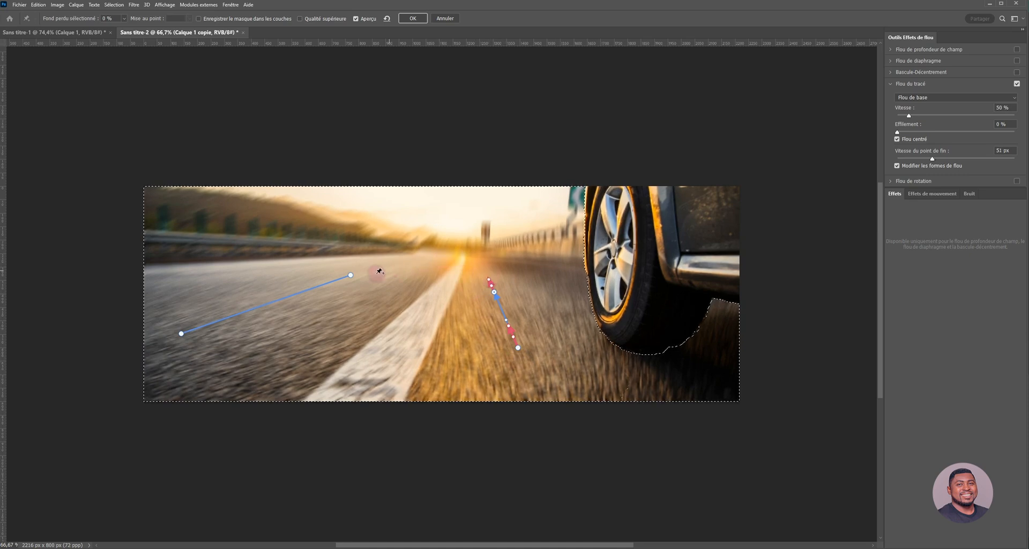
Shorten the left lane's blur path by pulling its far end back, and apply the Path Blur to the road background.
click(351, 276)
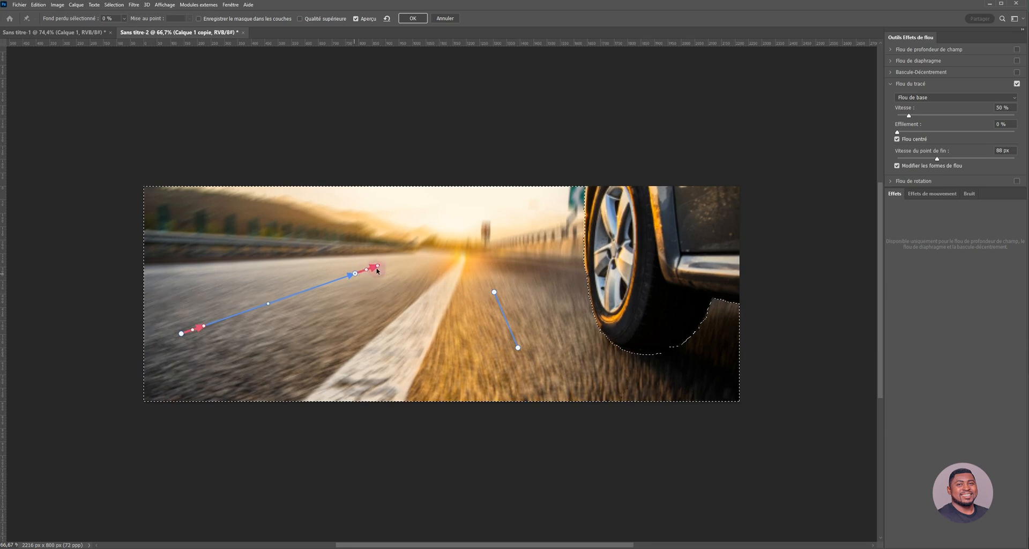
drag(354, 273, 336, 285)
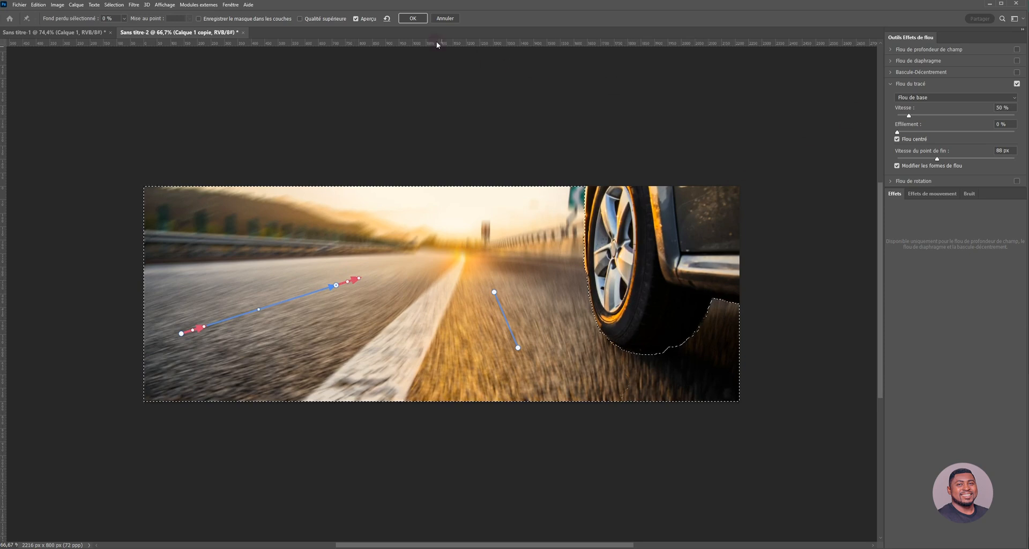
key(Return)
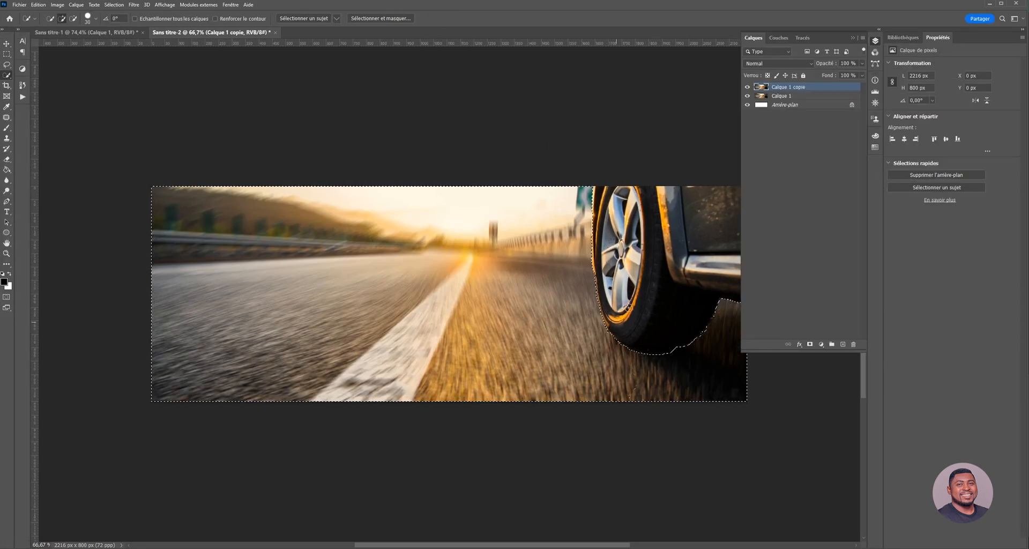
scroll(653, 430, down, 2)
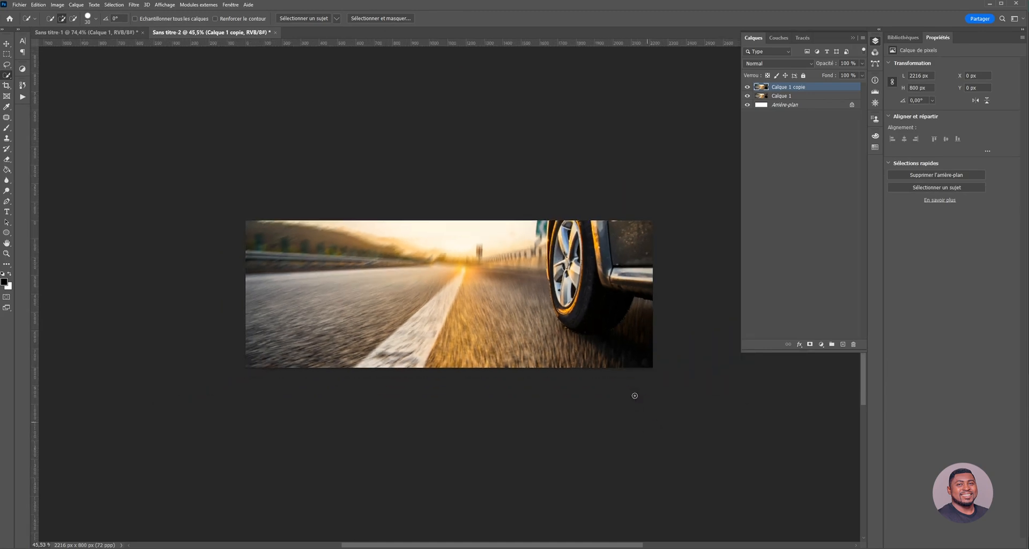
Start a Spin Blur (Flou de rotation) on Calque 1 copie, centre it on the wheel hub, and delete the default blur on the road.
scroll(598, 312, up, 3)
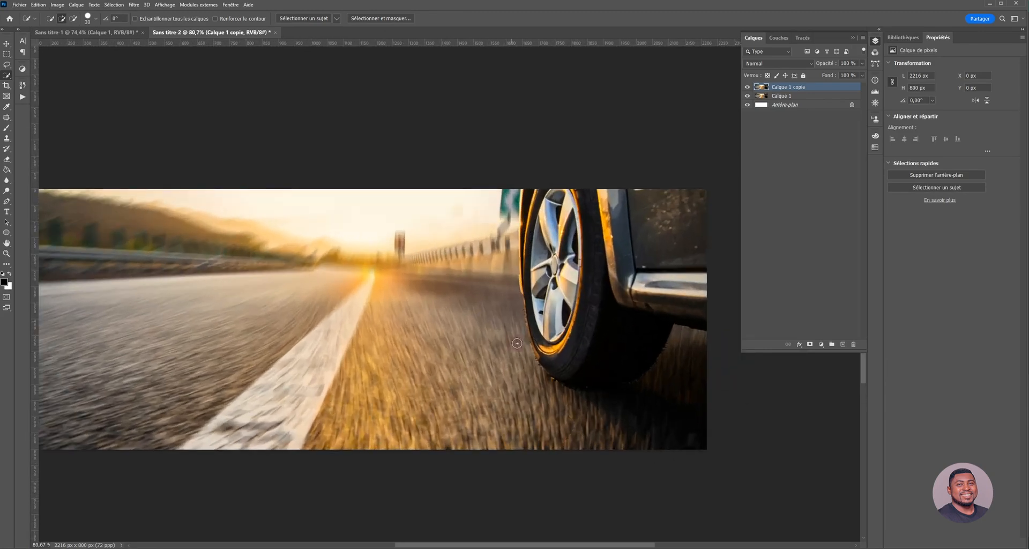
scroll(562, 274, up, 3)
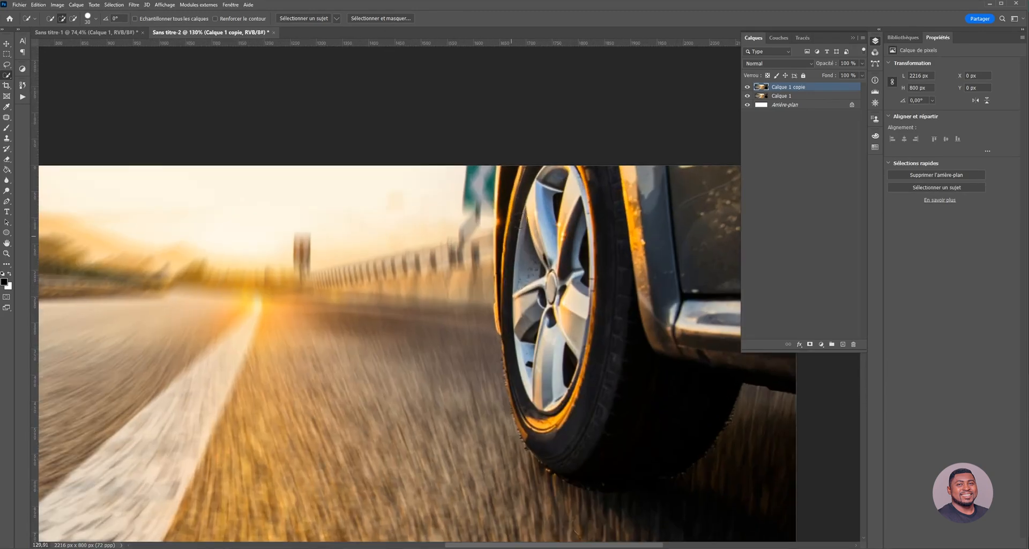
scroll(549, 282, right, 2)
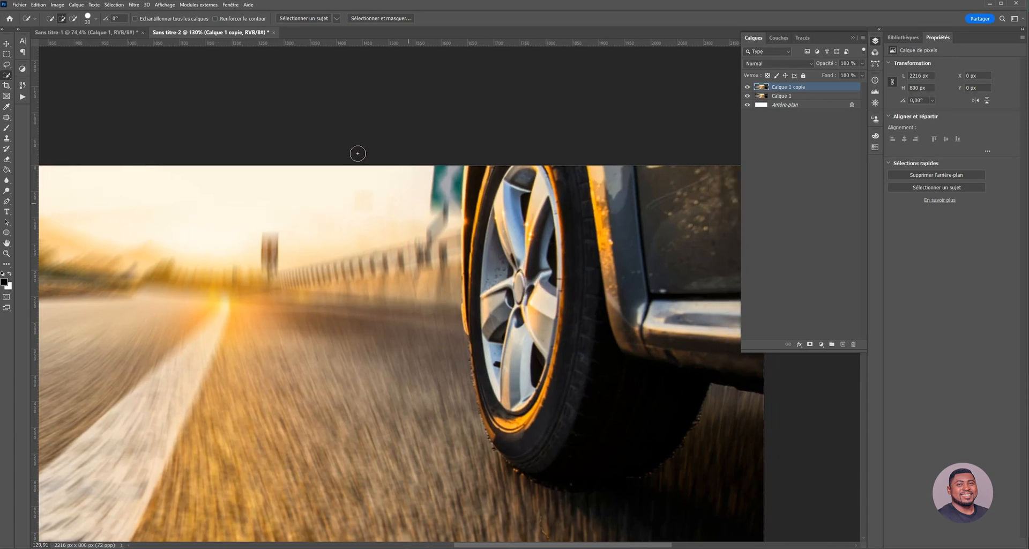
click(134, 6)
mouse_move(169, 140)
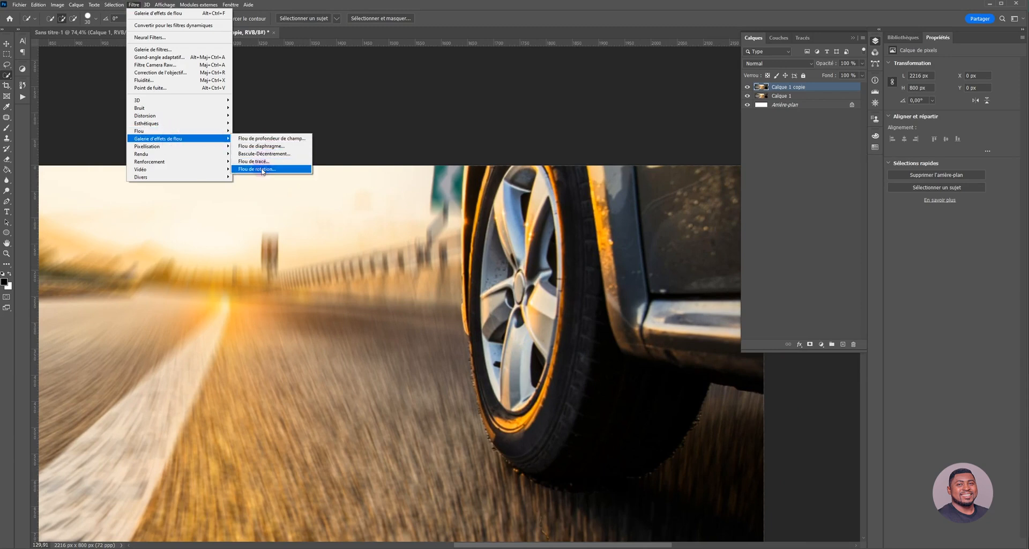
click(262, 169)
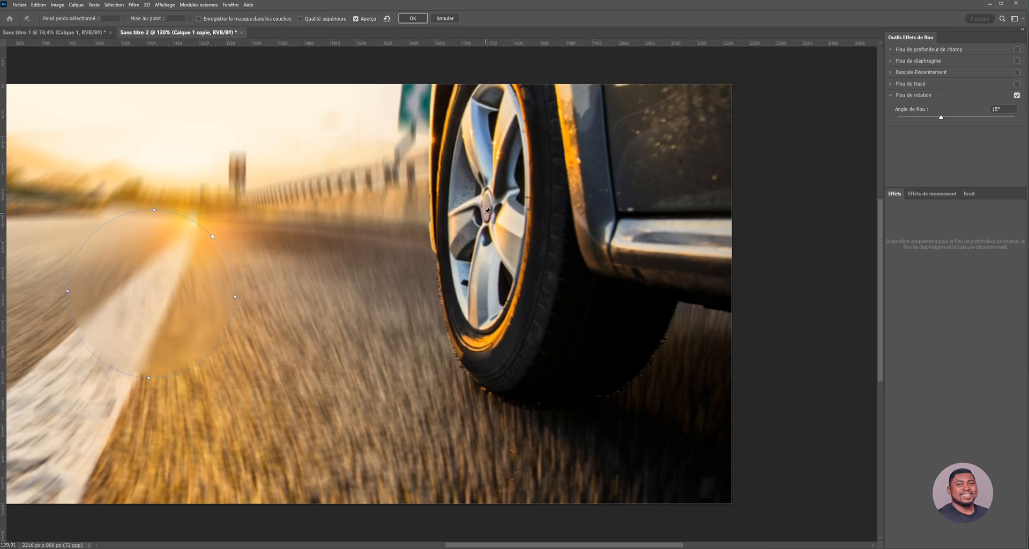
click(487, 209)
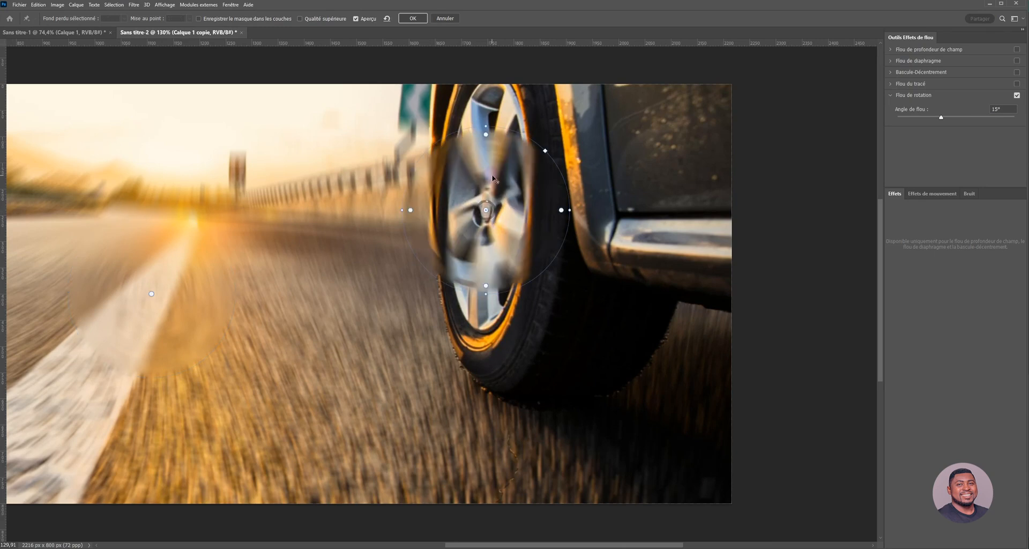
key(Delete)
click(151, 291)
drag(151, 291, 358, 247)
click(483, 214)
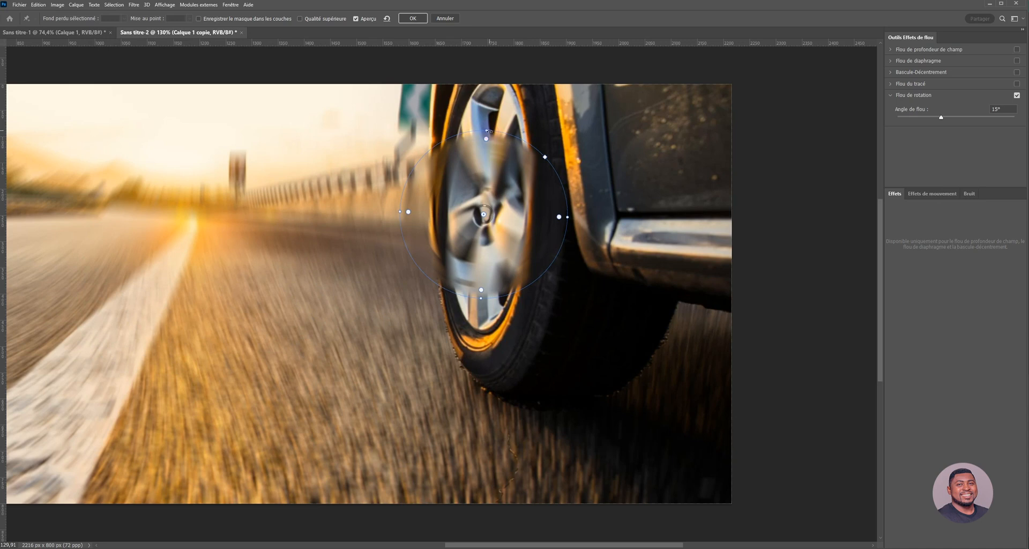
Reshape the spin blur into a tall, narrow ellipse that matches the width and tilt of the wheel rim.
drag(487, 130, 493, 64)
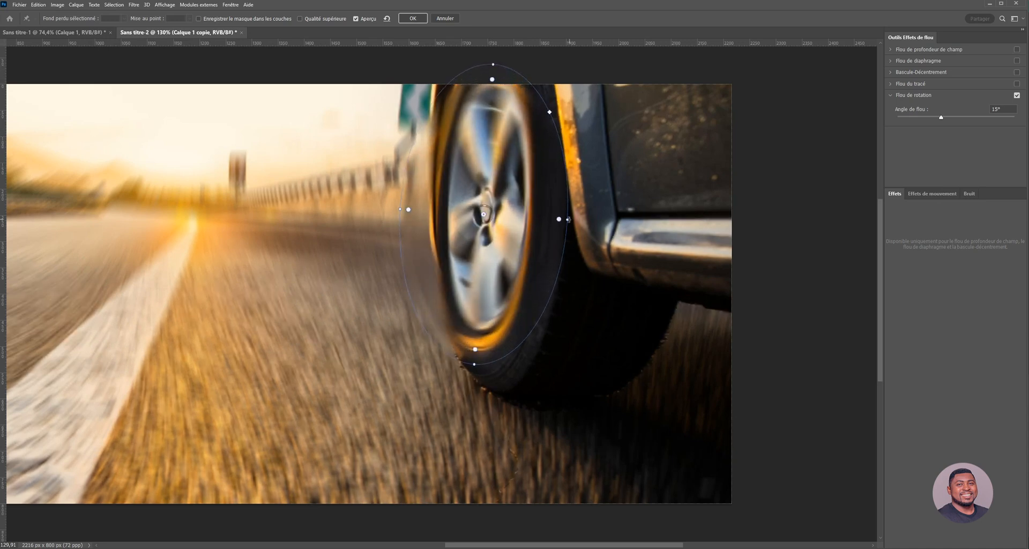
drag(567, 219, 528, 216)
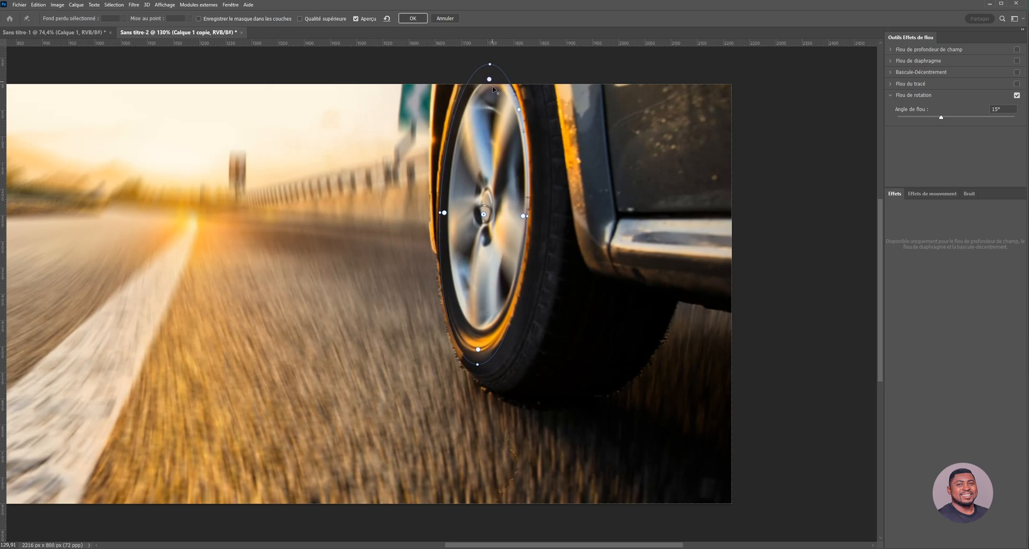
drag(493, 90, 493, 72)
scroll(493, 72, up, 1)
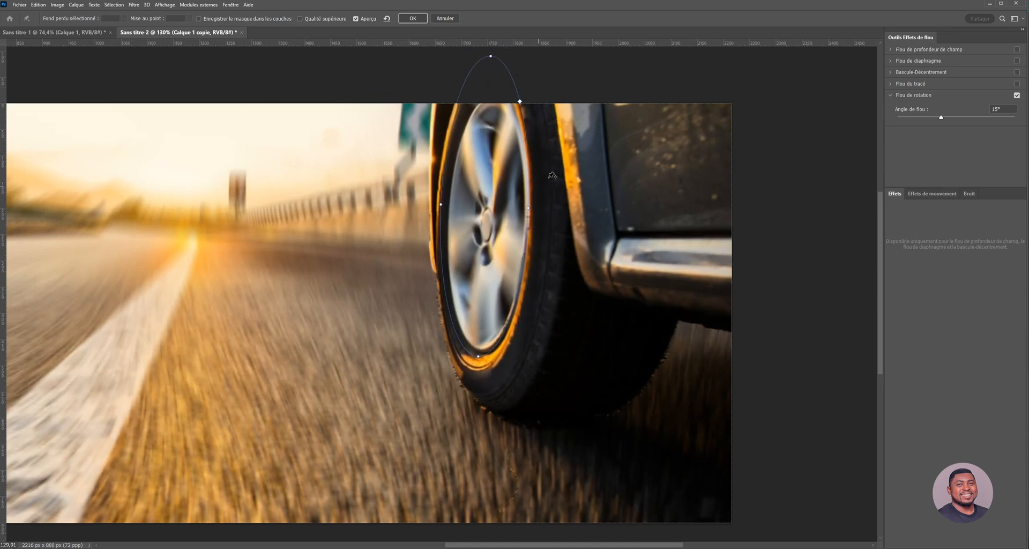
Increase the wheel's spin blur angle to 38° and apply the blur.
drag(490, 200, 492, 202)
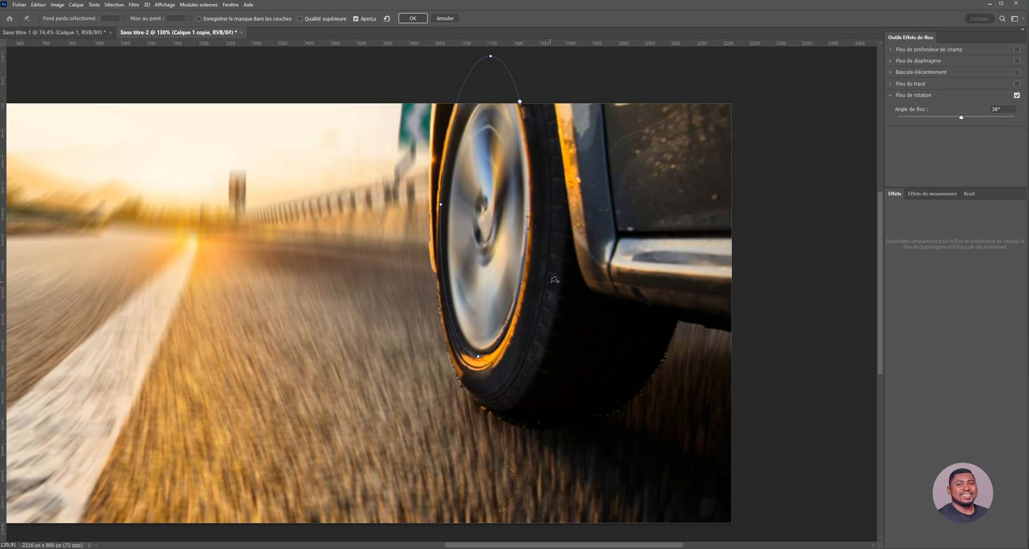
scroll(554, 279, down, 3)
click(412, 18)
scroll(674, 351, down, 2)
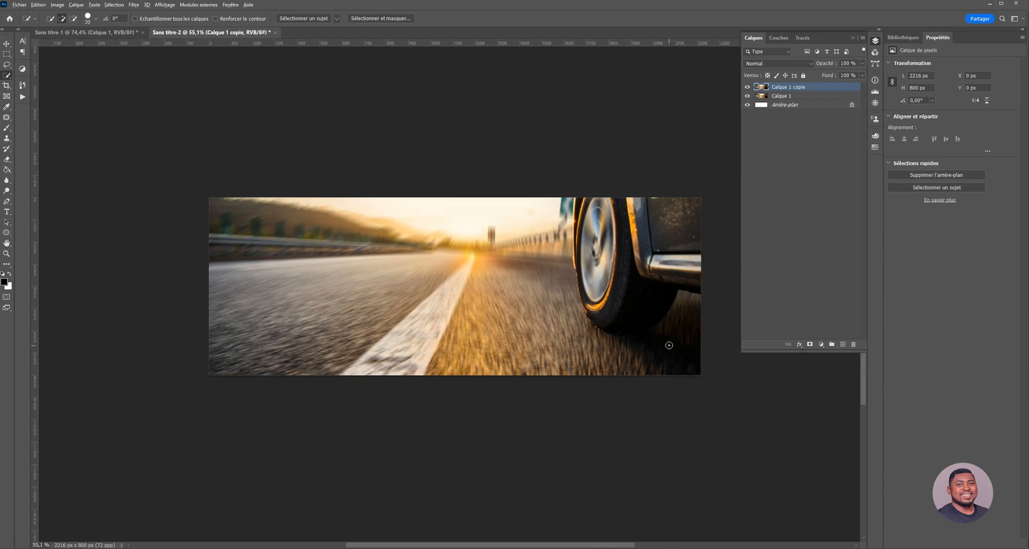
scroll(669, 345, up, 3)
scroll(560, 238, up, 2)
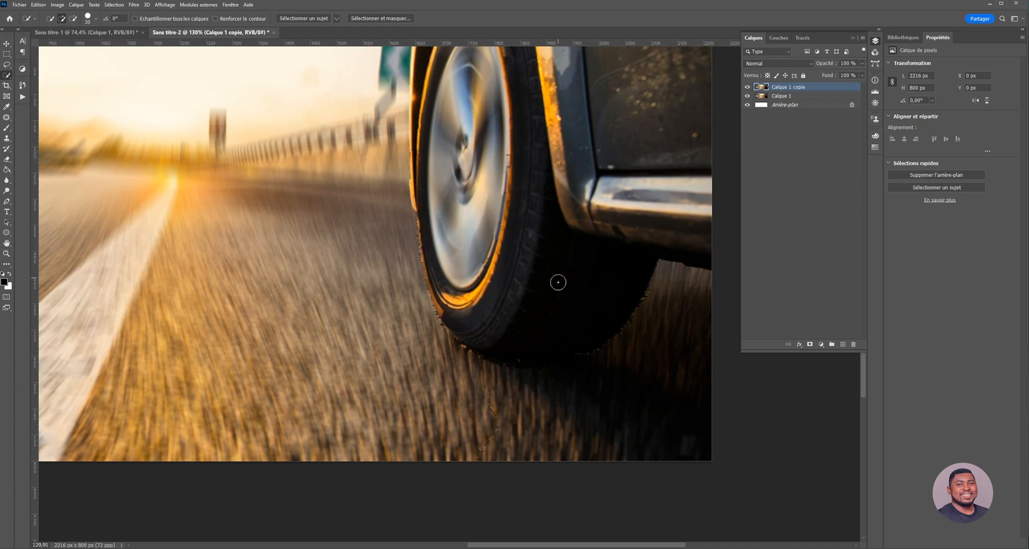
scroll(557, 279, right, 2)
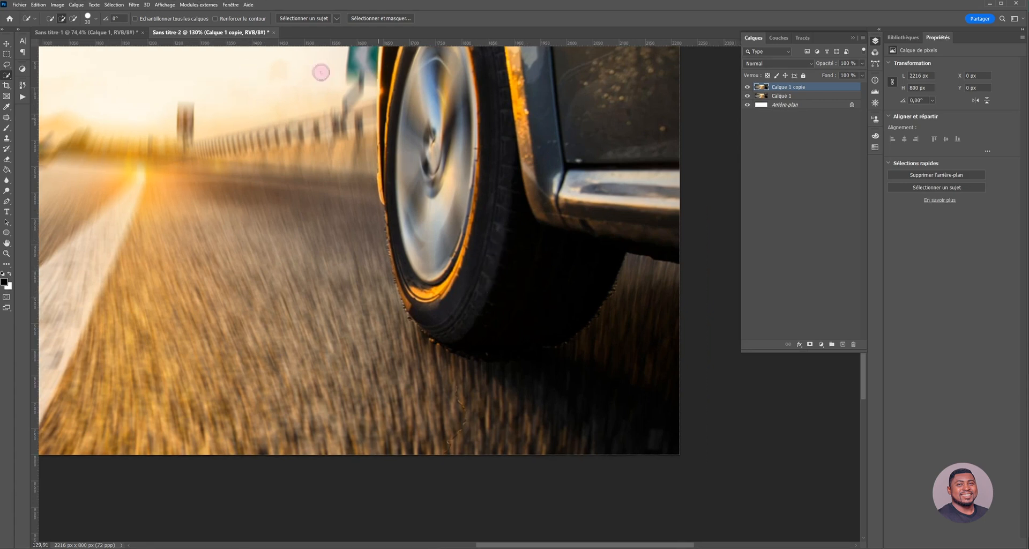
click(133, 5)
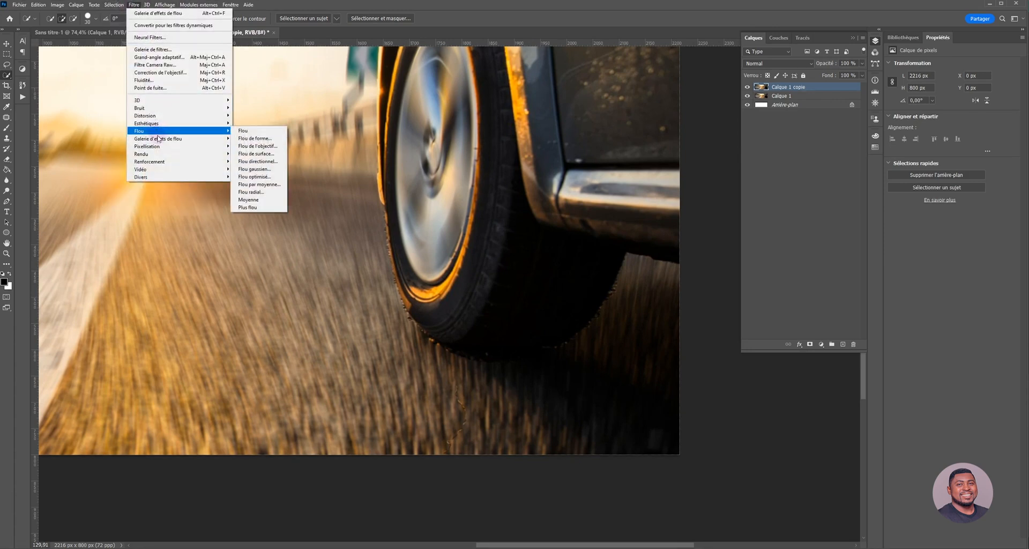
mouse_move(201, 139)
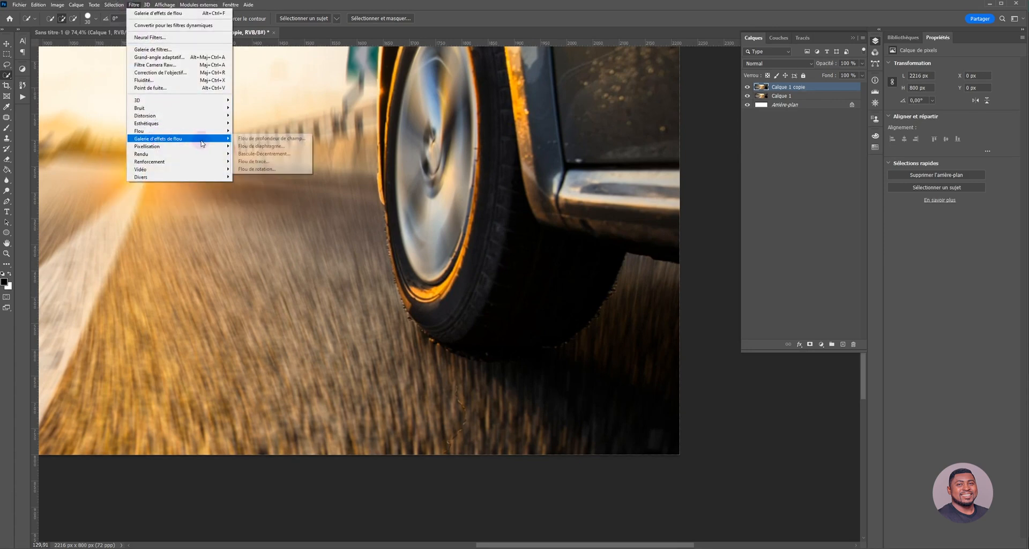
click(270, 169)
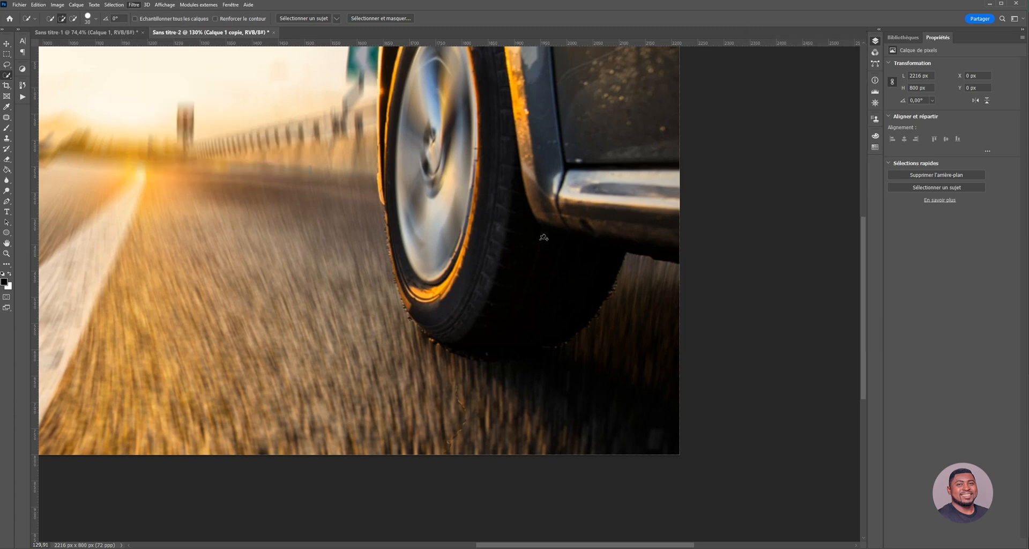
click(466, 280)
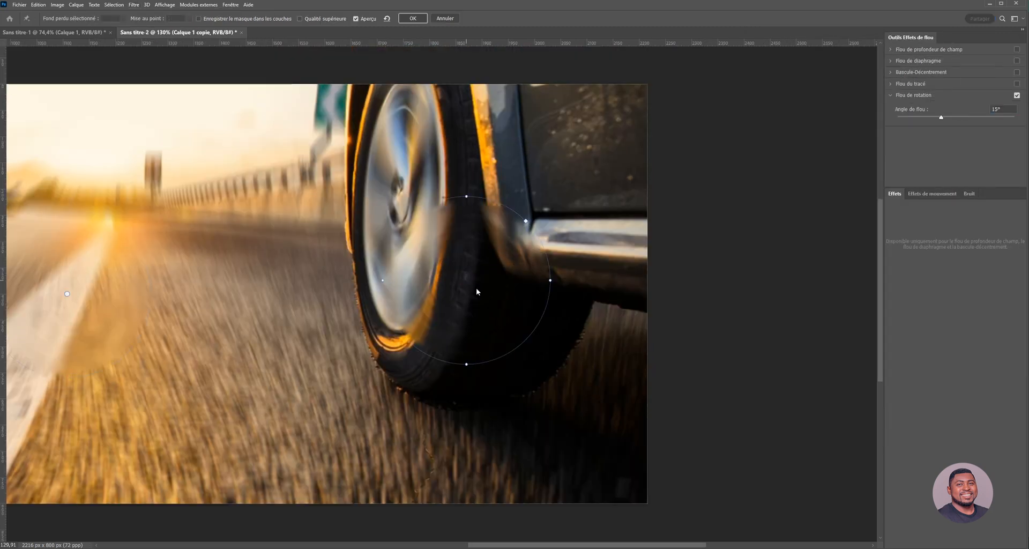
drag(467, 280, 474, 318)
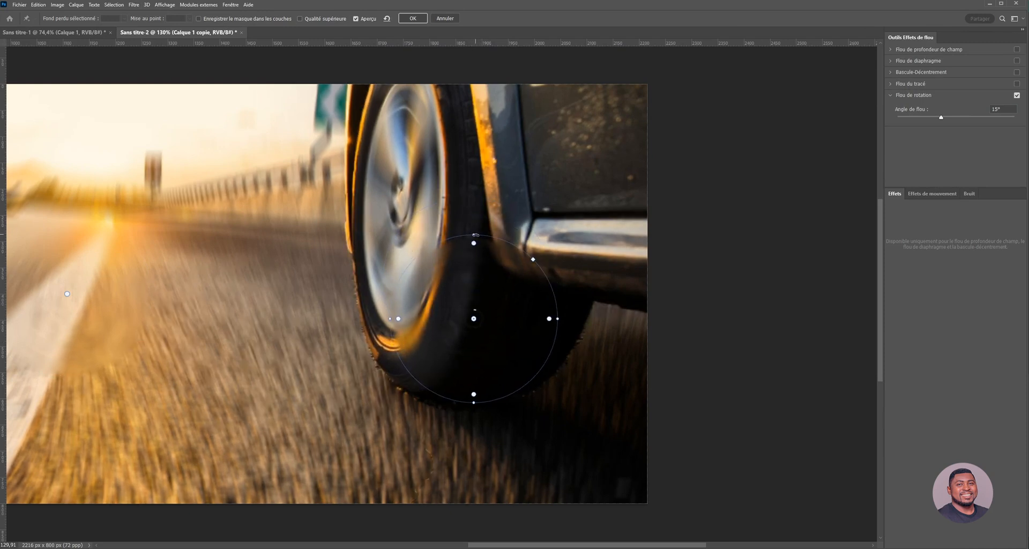
drag(474, 234, 478, 126)
drag(498, 319, 519, 333)
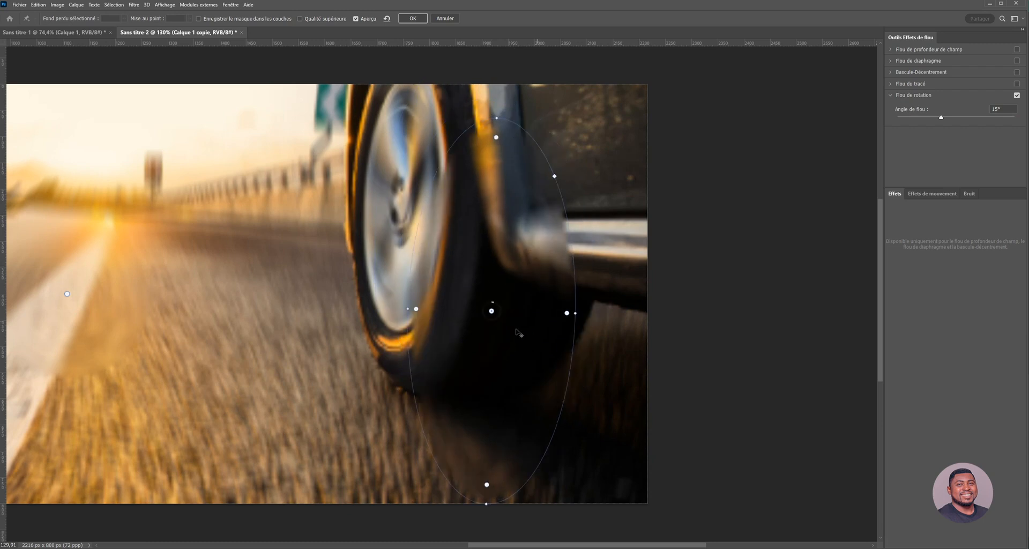
click(445, 18)
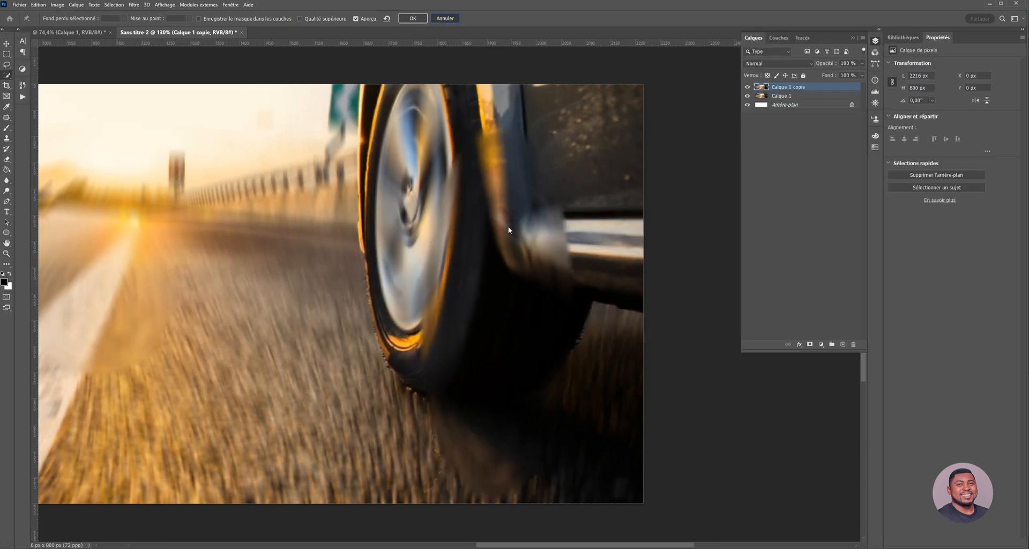
scroll(502, 256, down, 5)
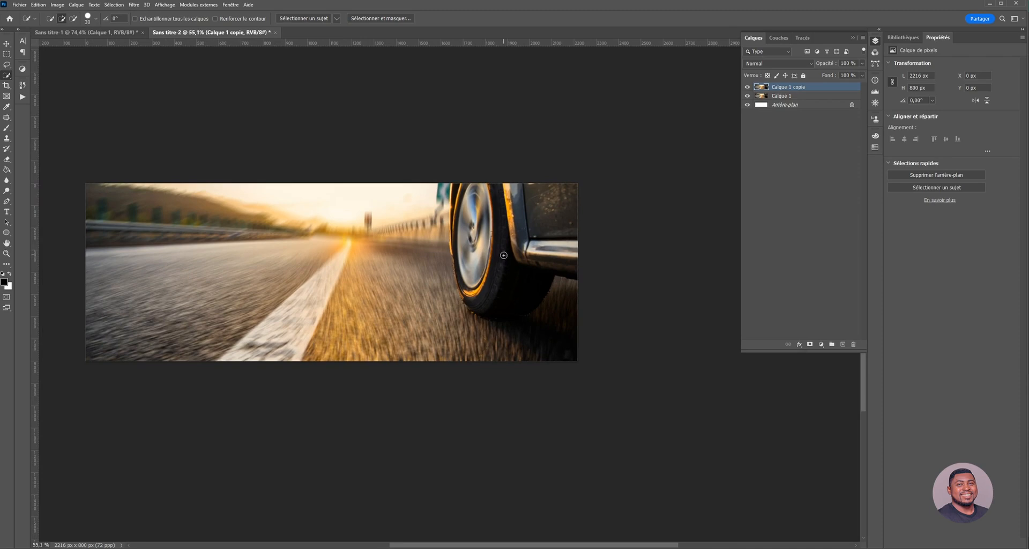